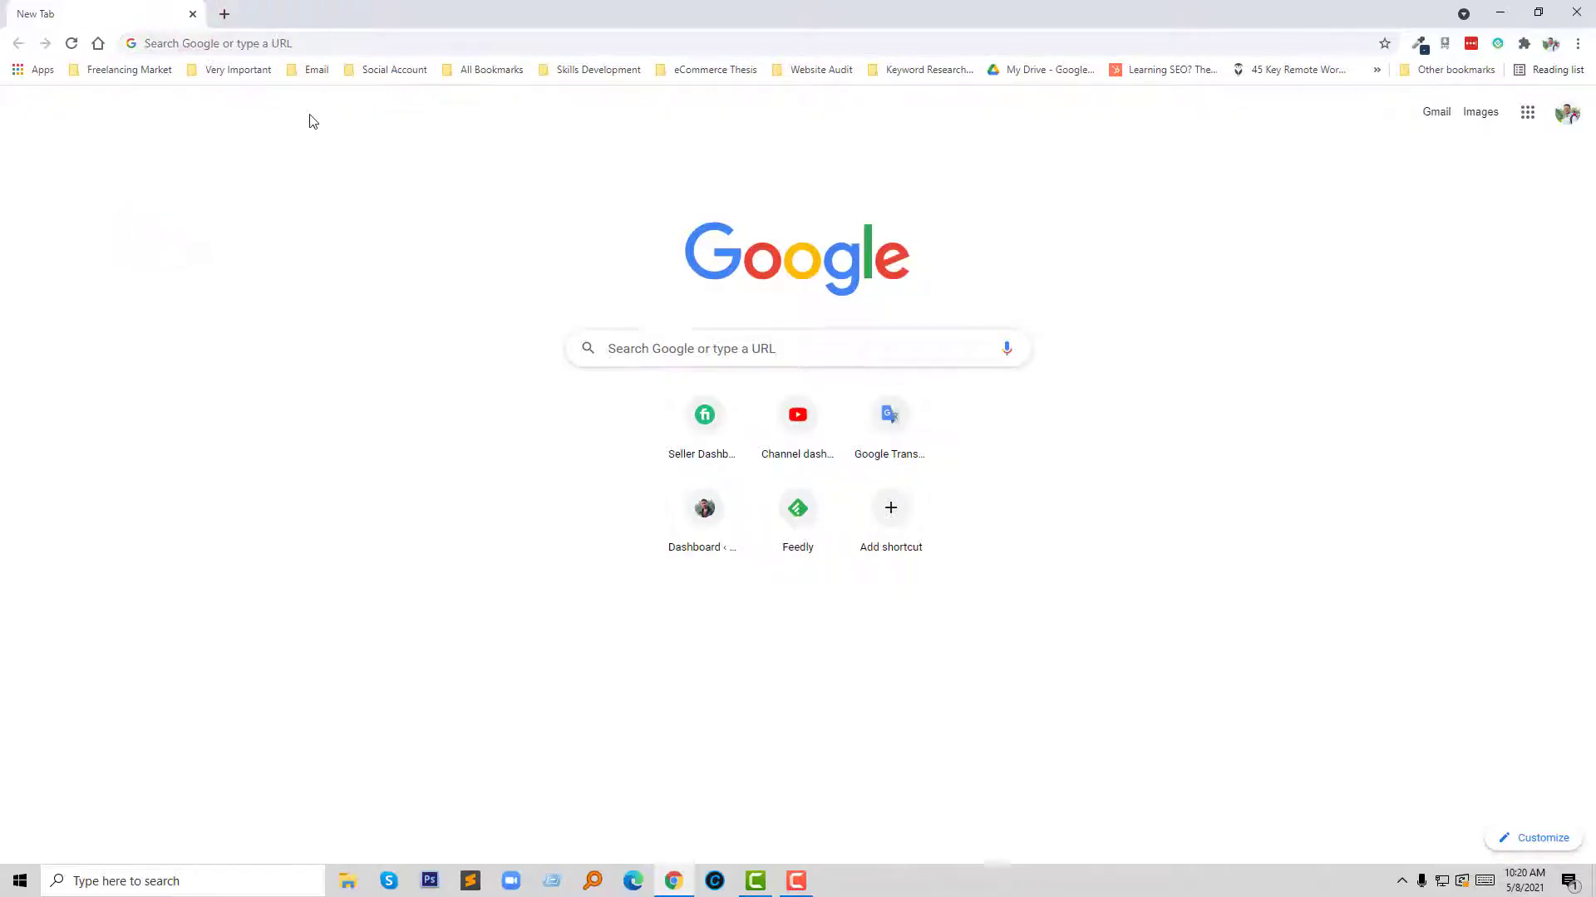
# Preview the S.P.A.C Accessories store in a new tab via the Online Store eye icon
pyautogui.click(376, 38)
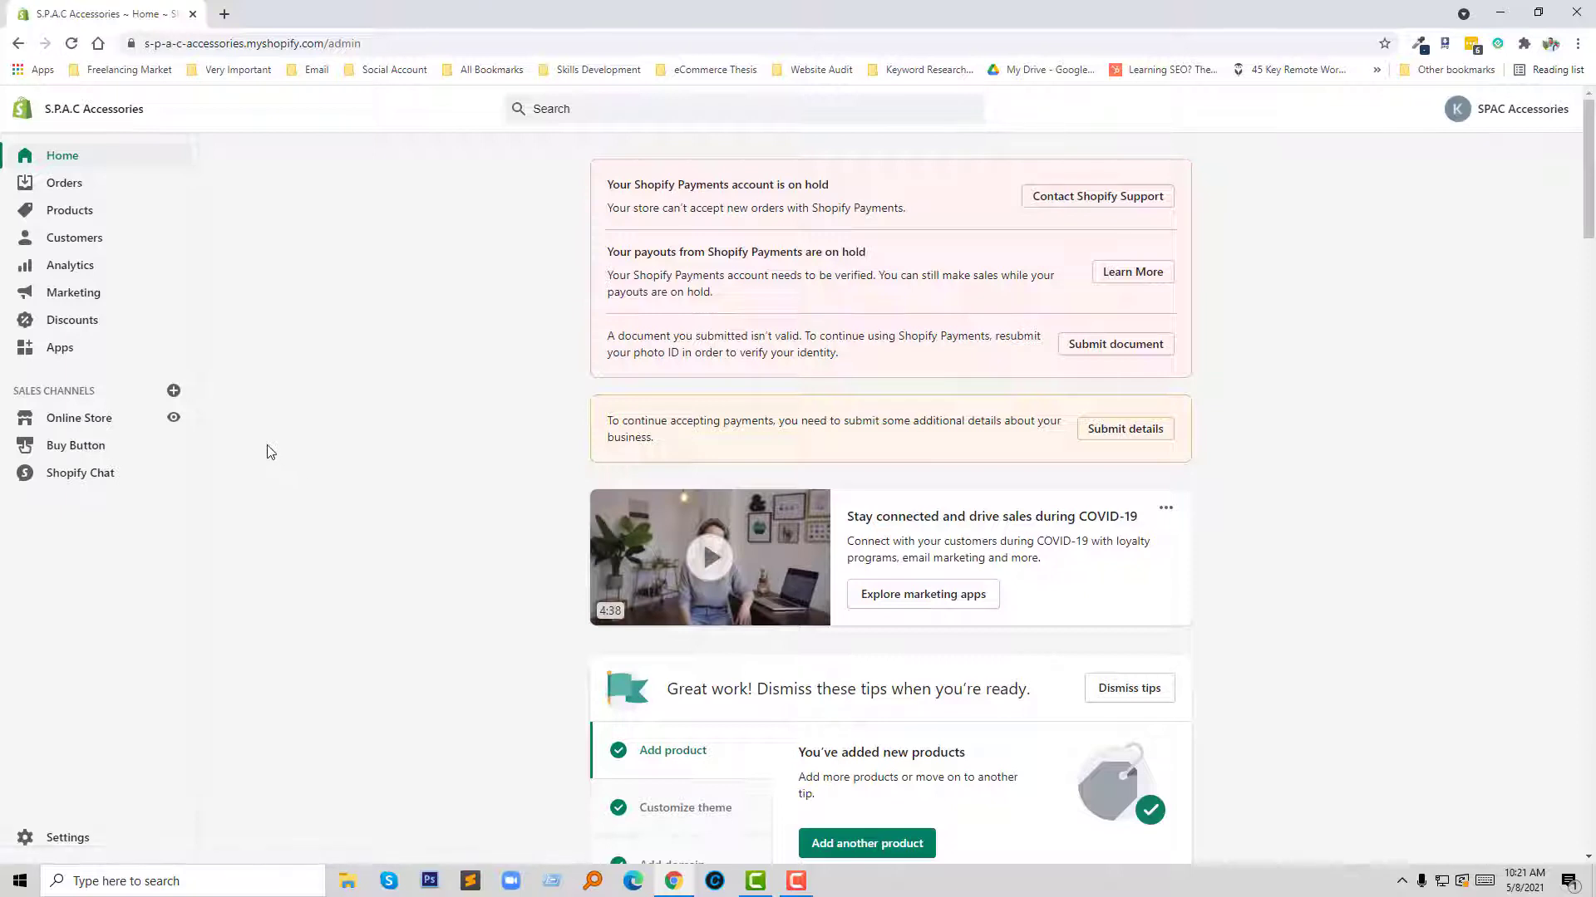
pyautogui.click(175, 424)
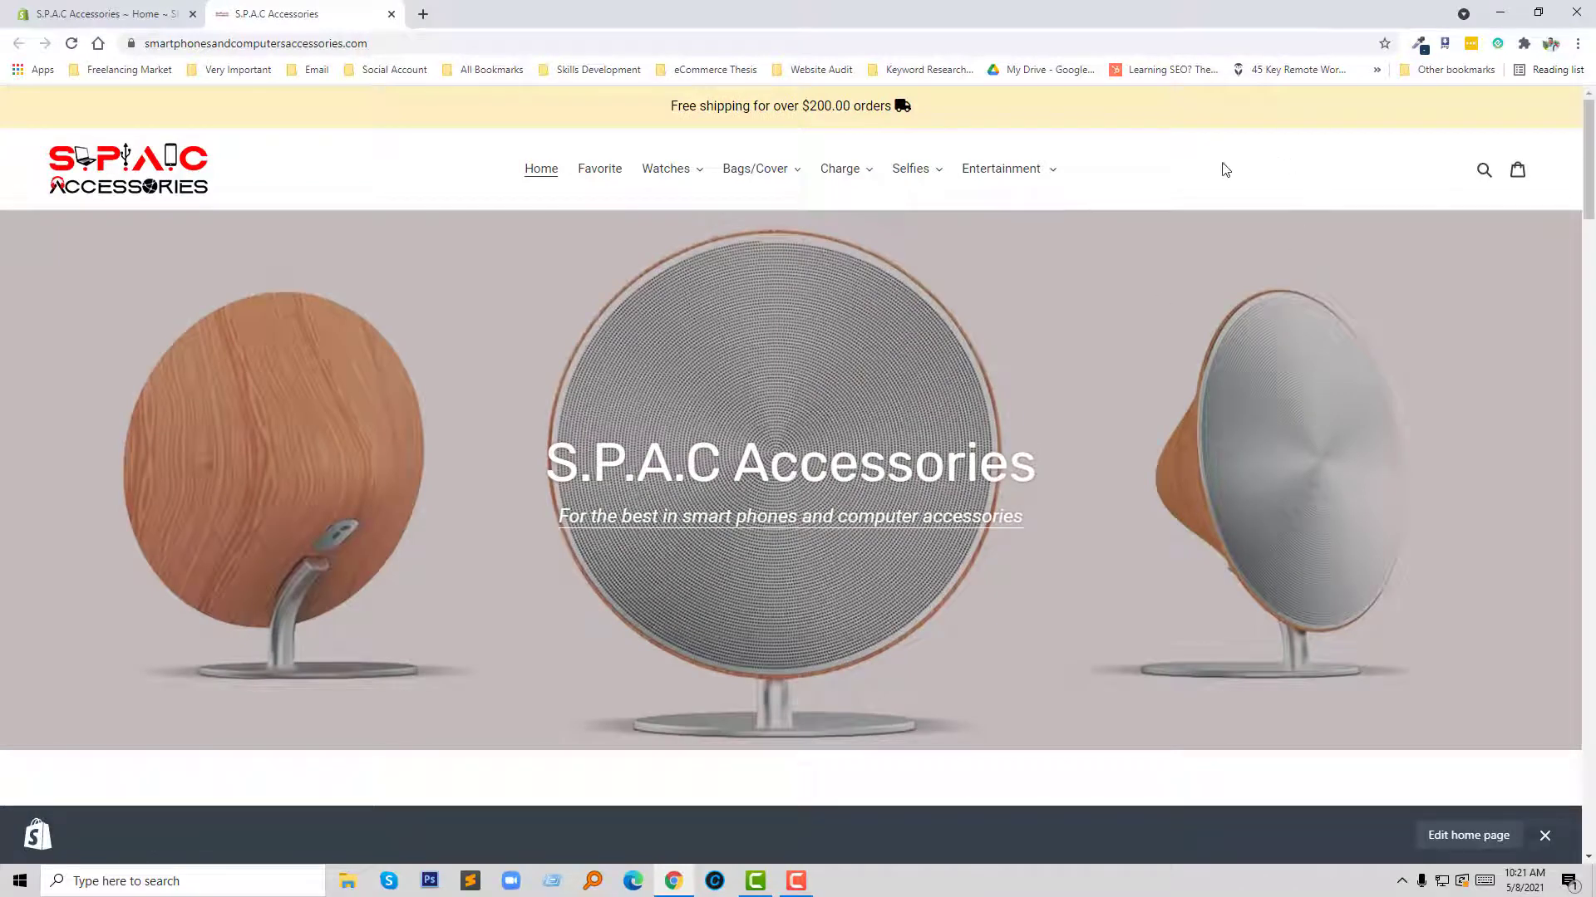
# Open Chrome DevTools on the storefront page using the Inspect context-menu option
pyautogui.rightClick(1298, 160)
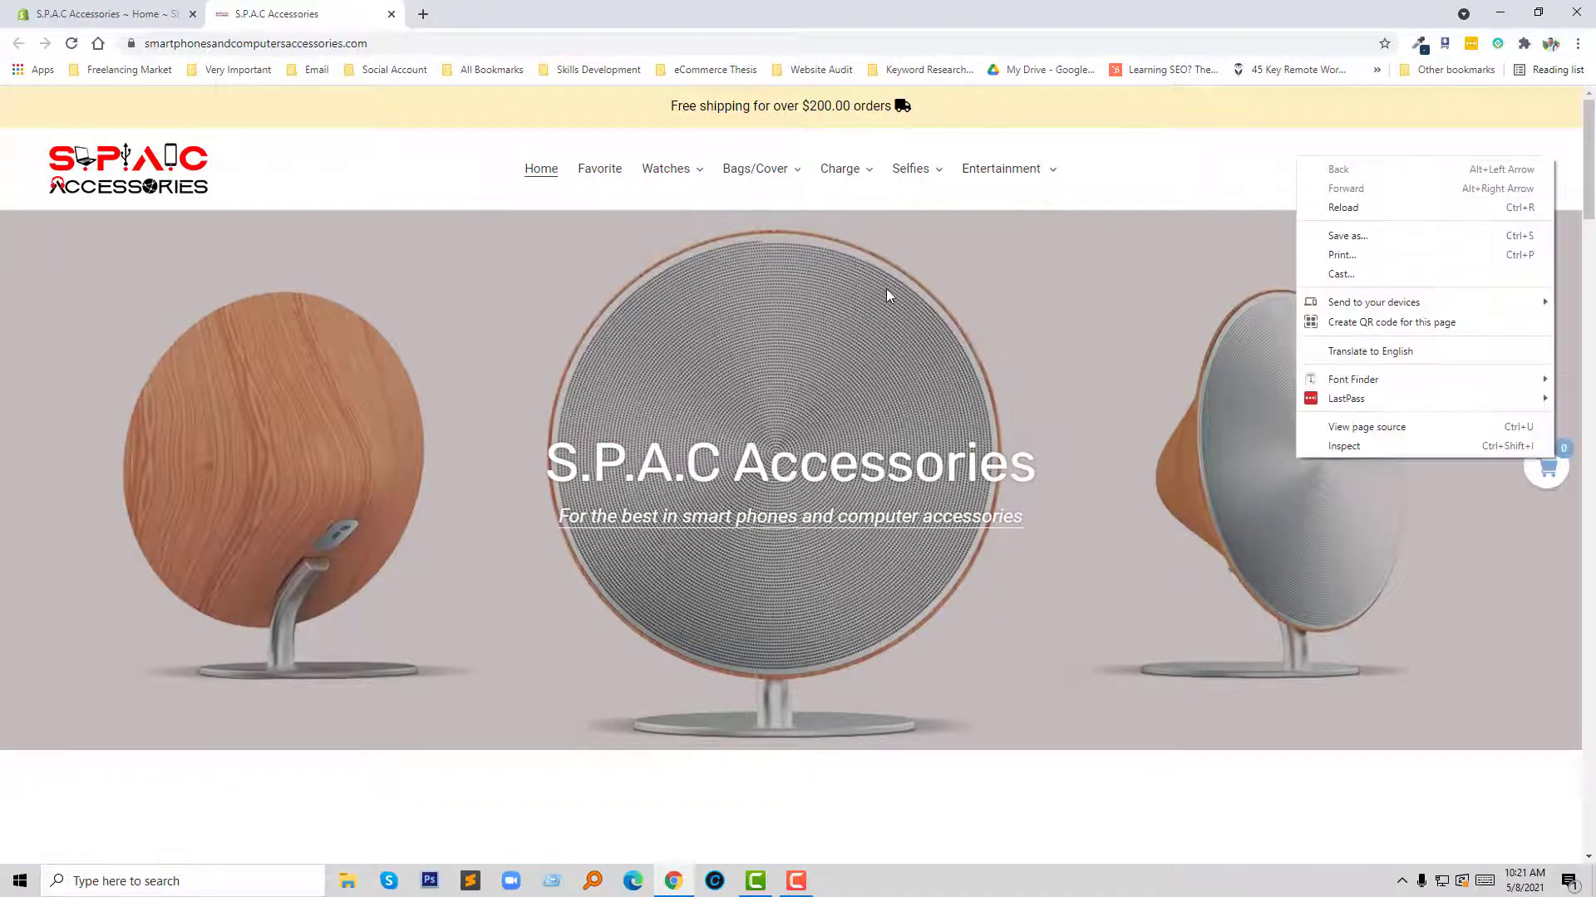
pyautogui.click(1233, 152)
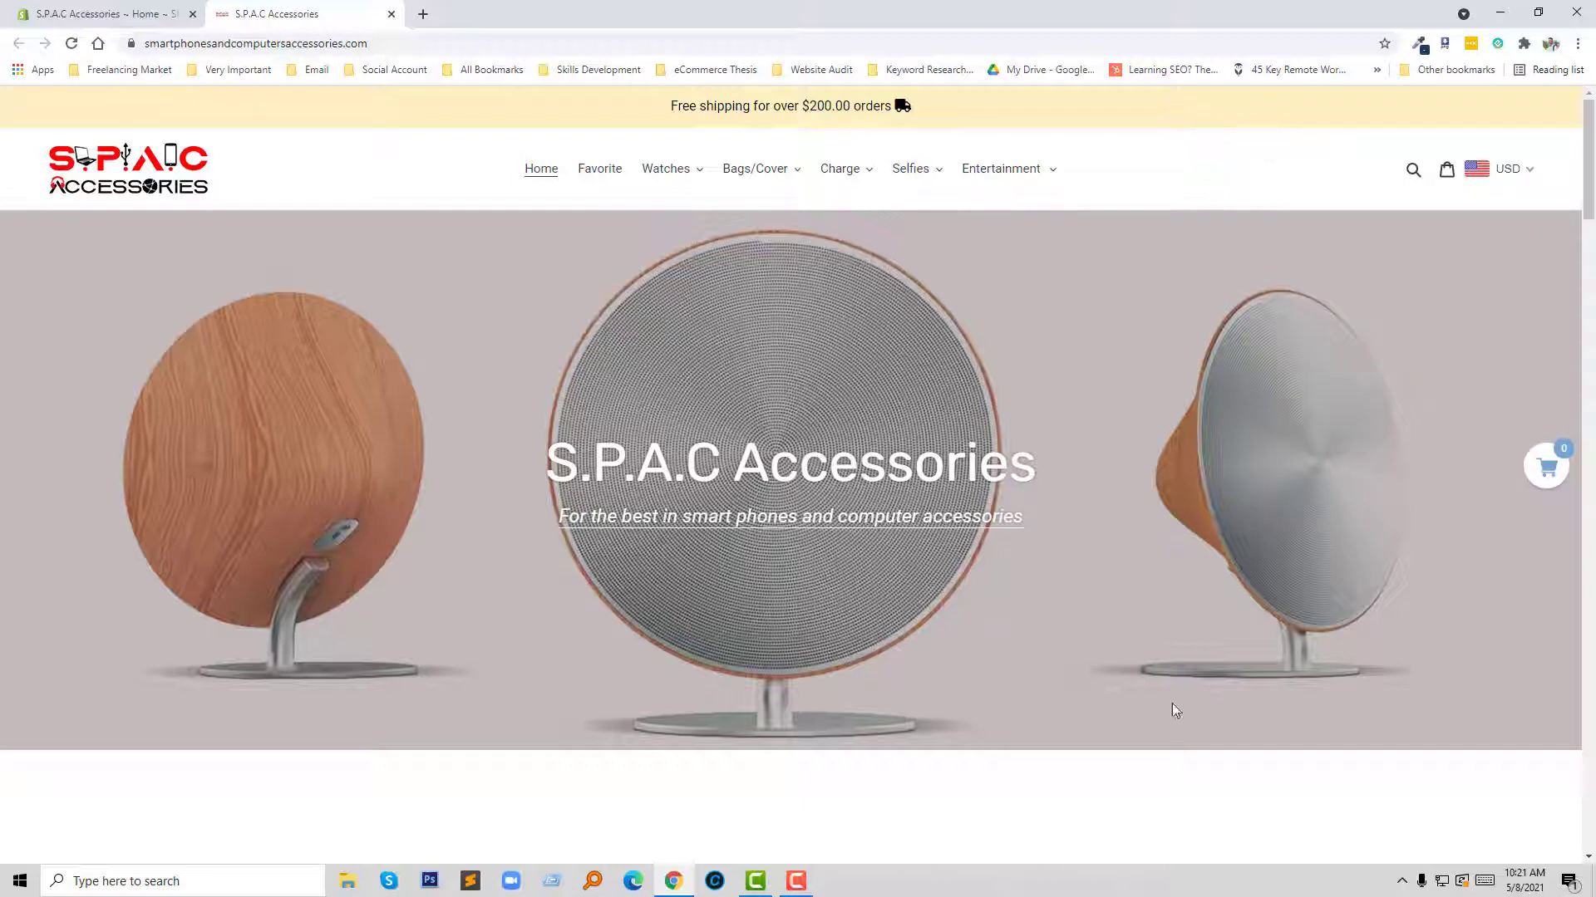
pyautogui.rightClick(1172, 162)
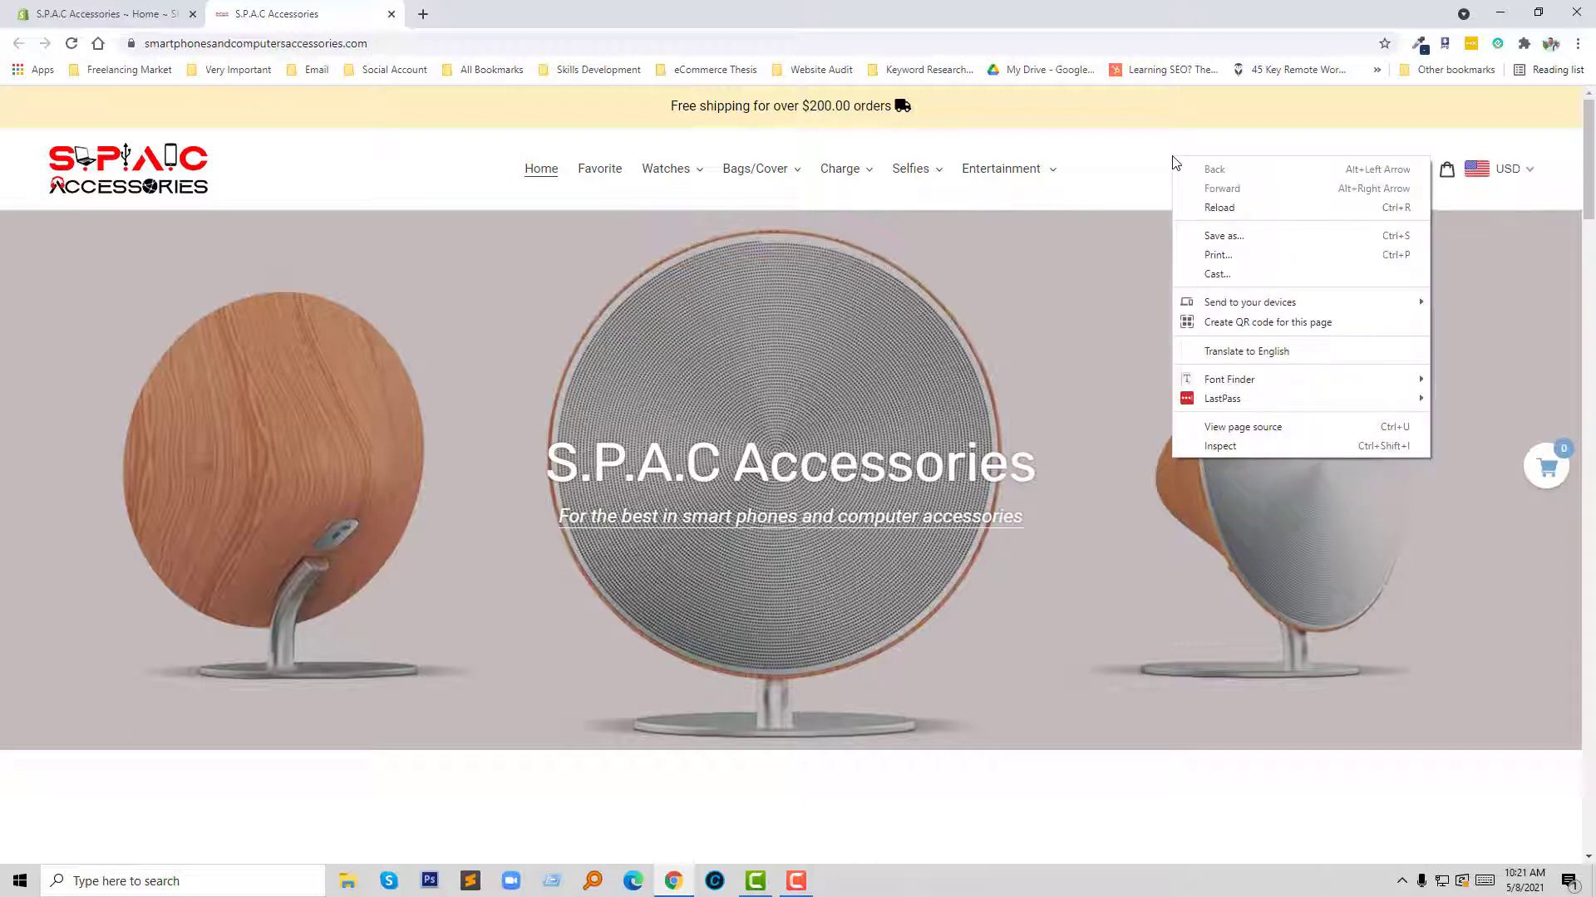
pyautogui.click(1253, 447)
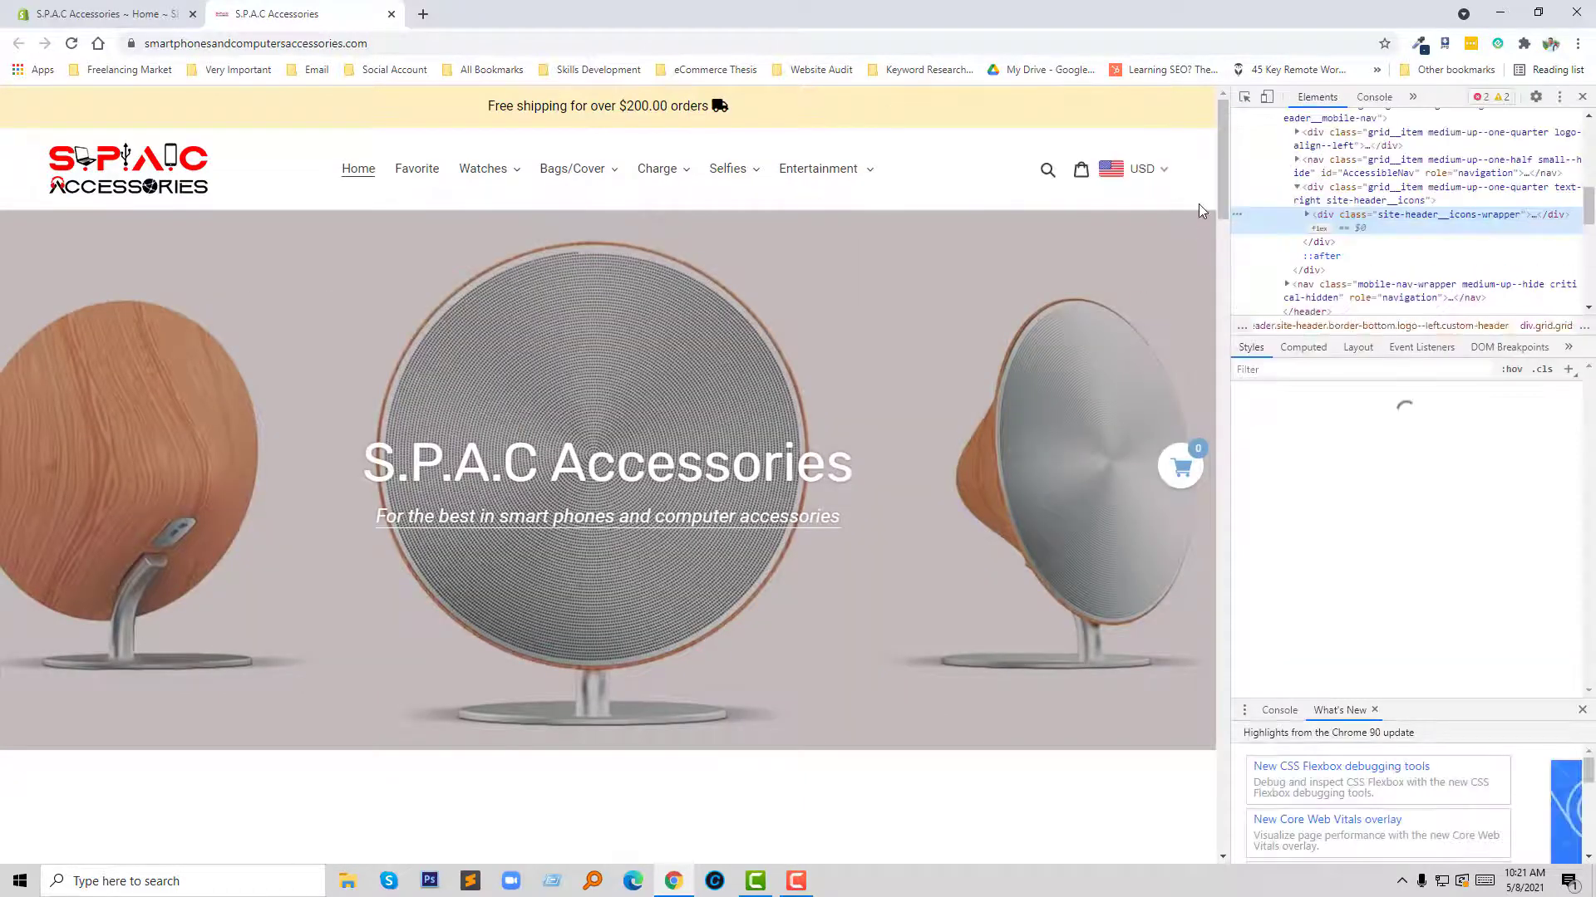
# Pick the hero slideshow banner and select its div#Hero-hero-1 container node
pyautogui.click(1247, 100)
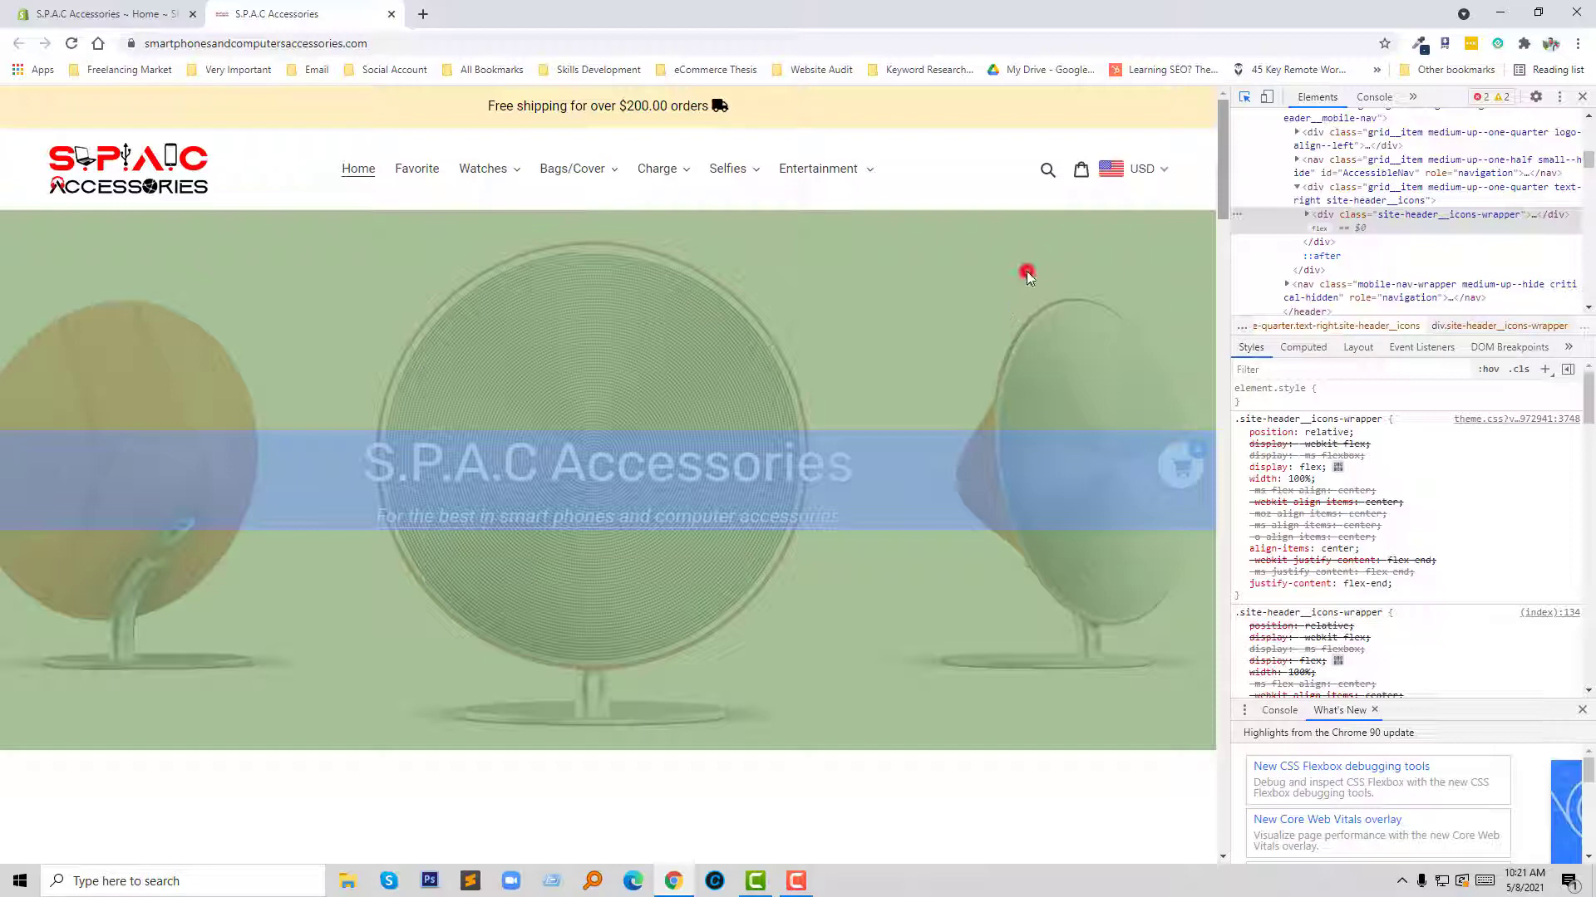
pyautogui.click(1026, 272)
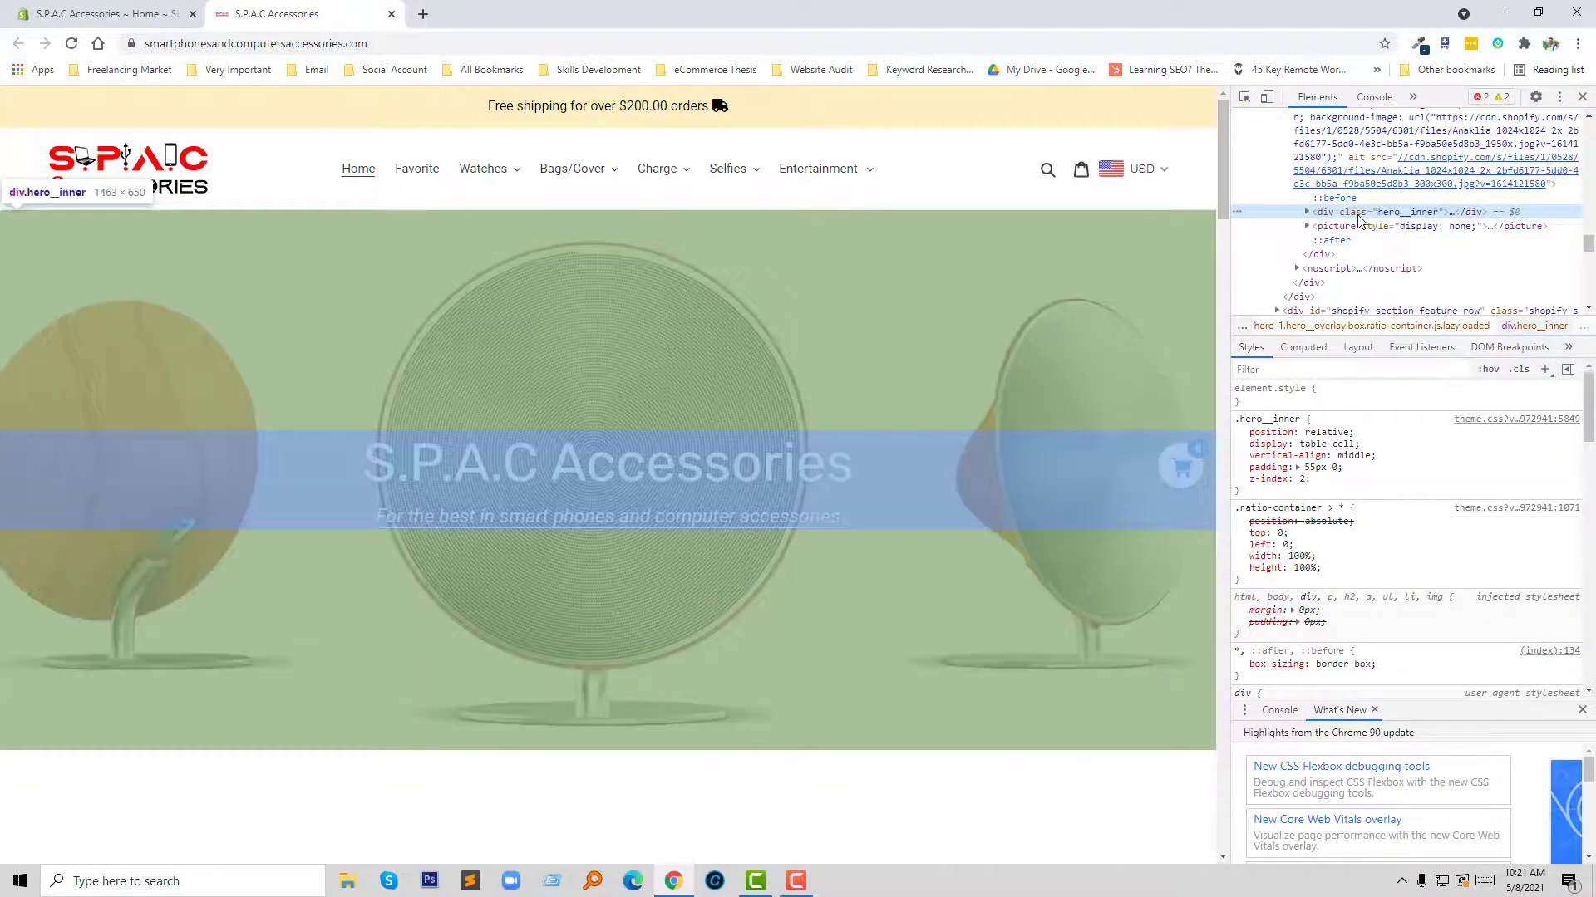
pyautogui.scroll(2, 1362, 218)
pyautogui.click(1371, 188)
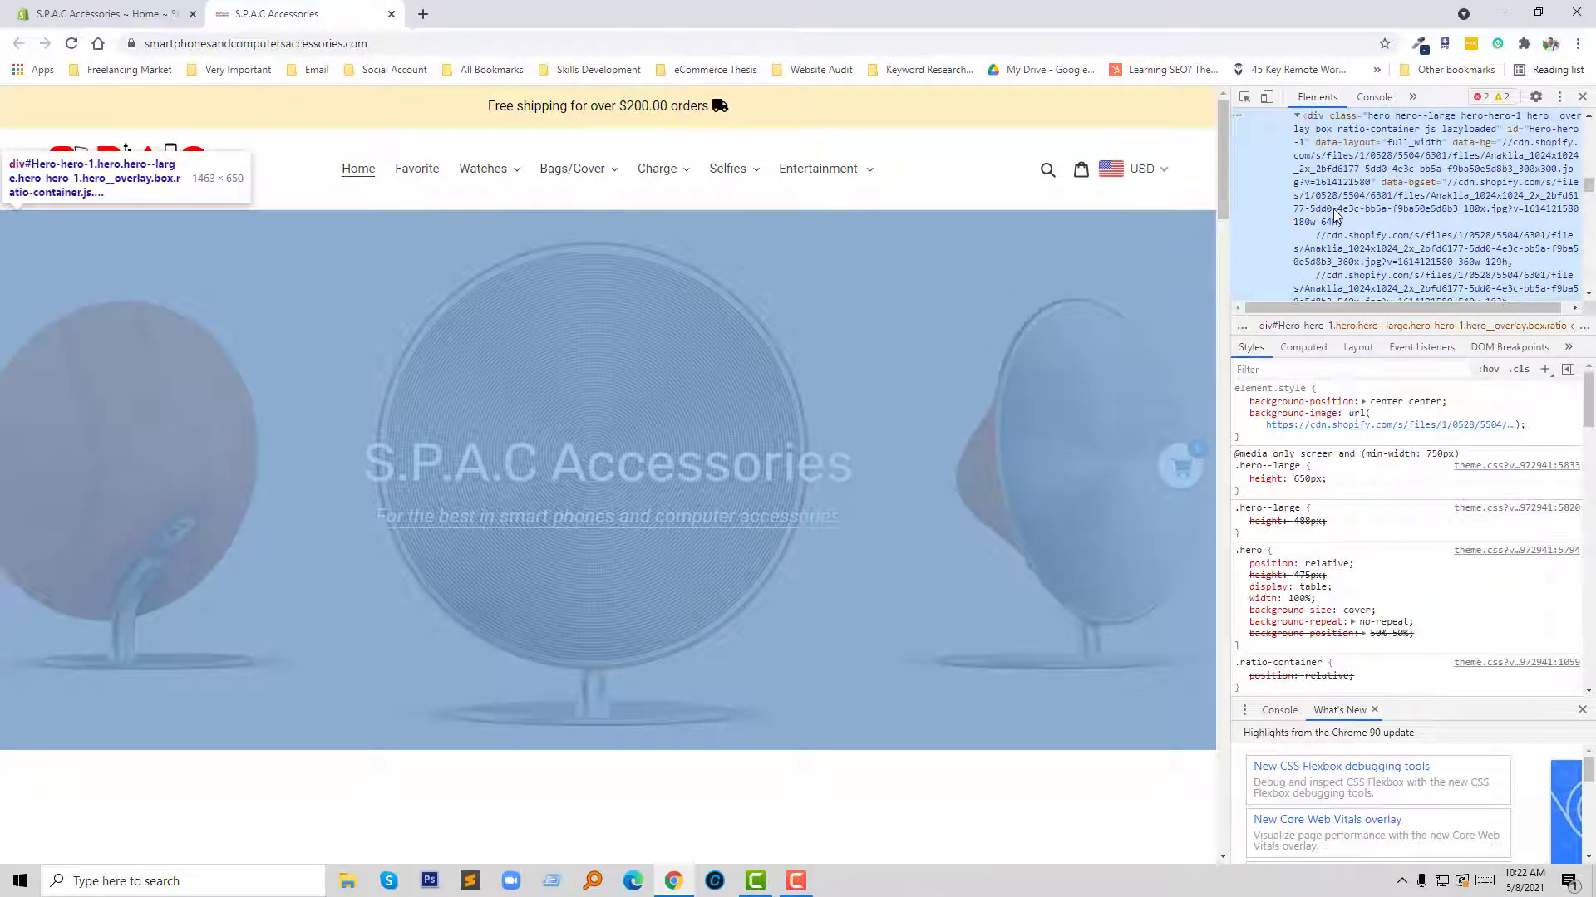
pyautogui.moveTo(1269, 478)
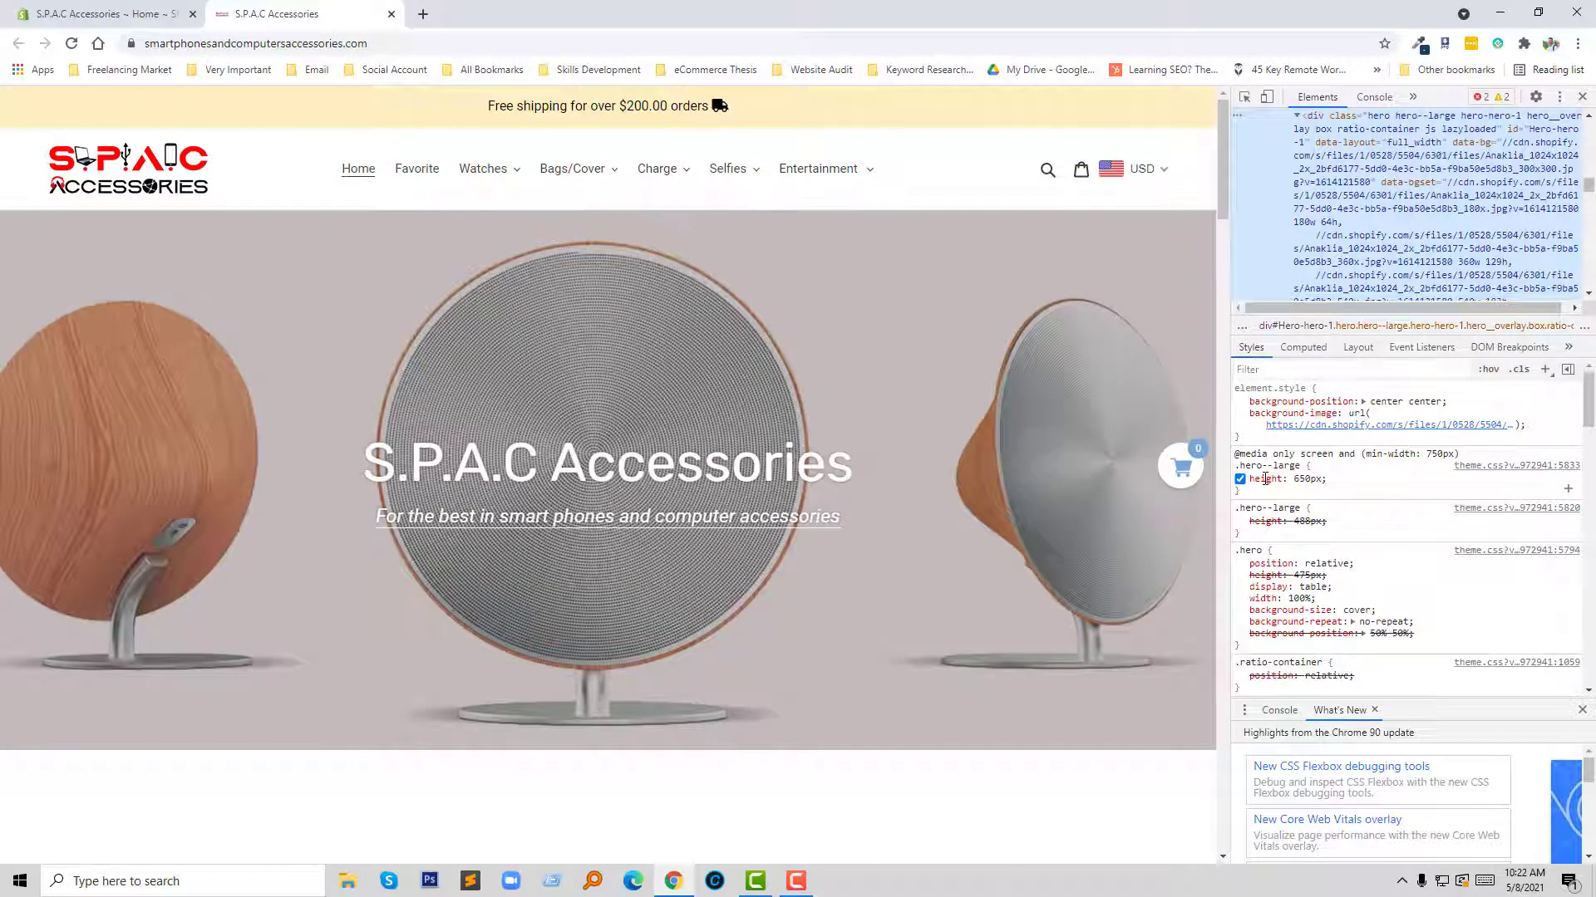
# Change the .hero--large height property to max-height
pyautogui.click(1262, 479)
pyautogui.write('margin')
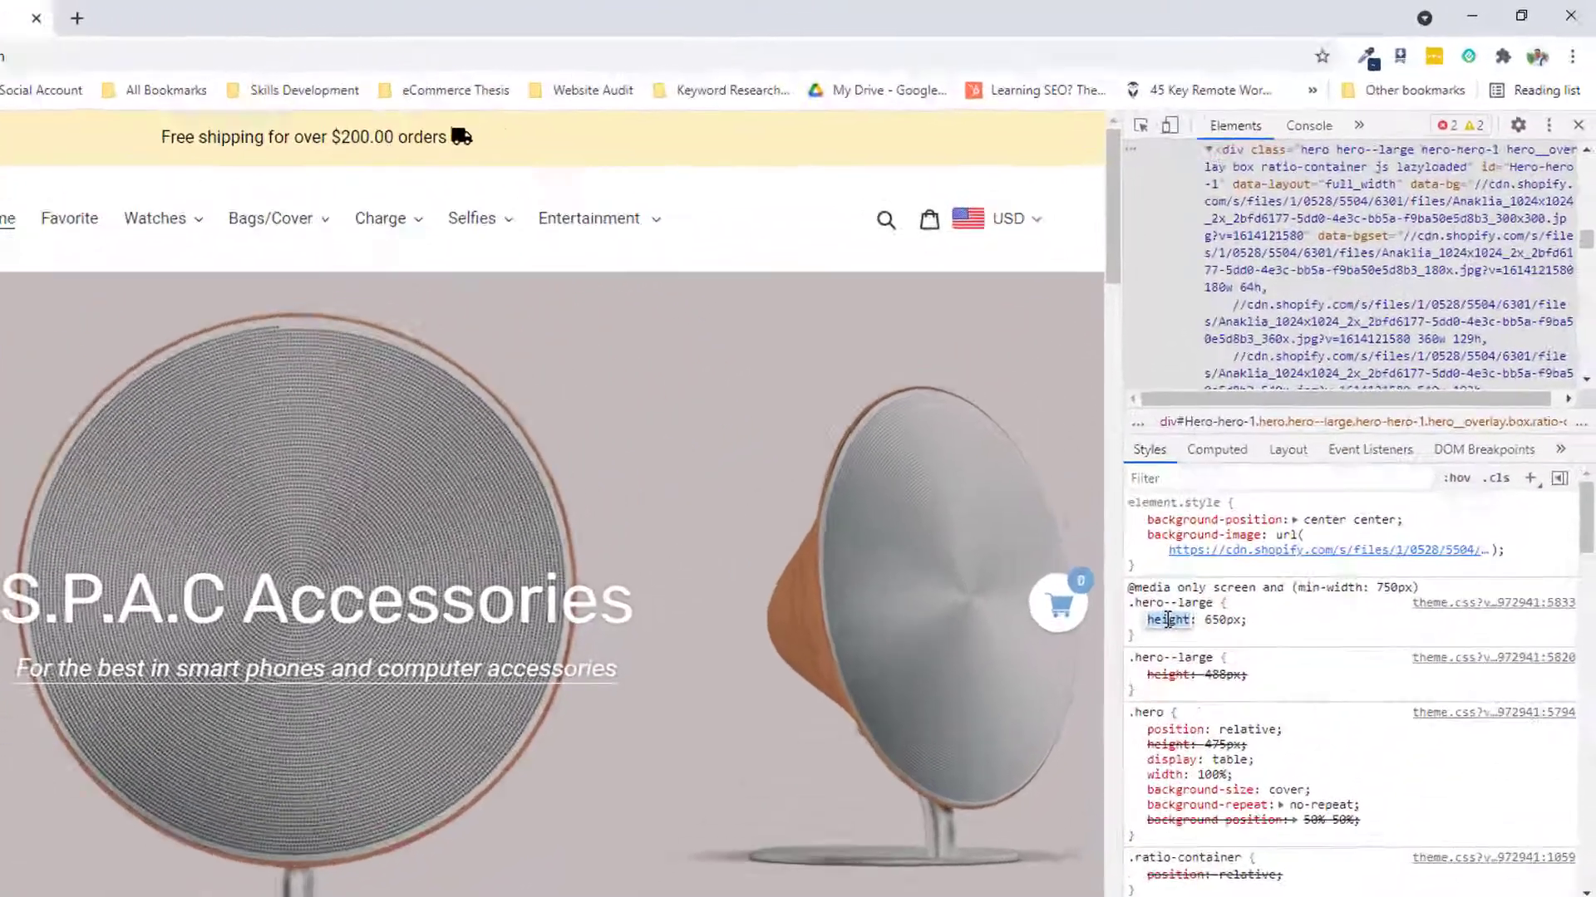
pyautogui.press('BackSpace')
pyautogui.write('x')
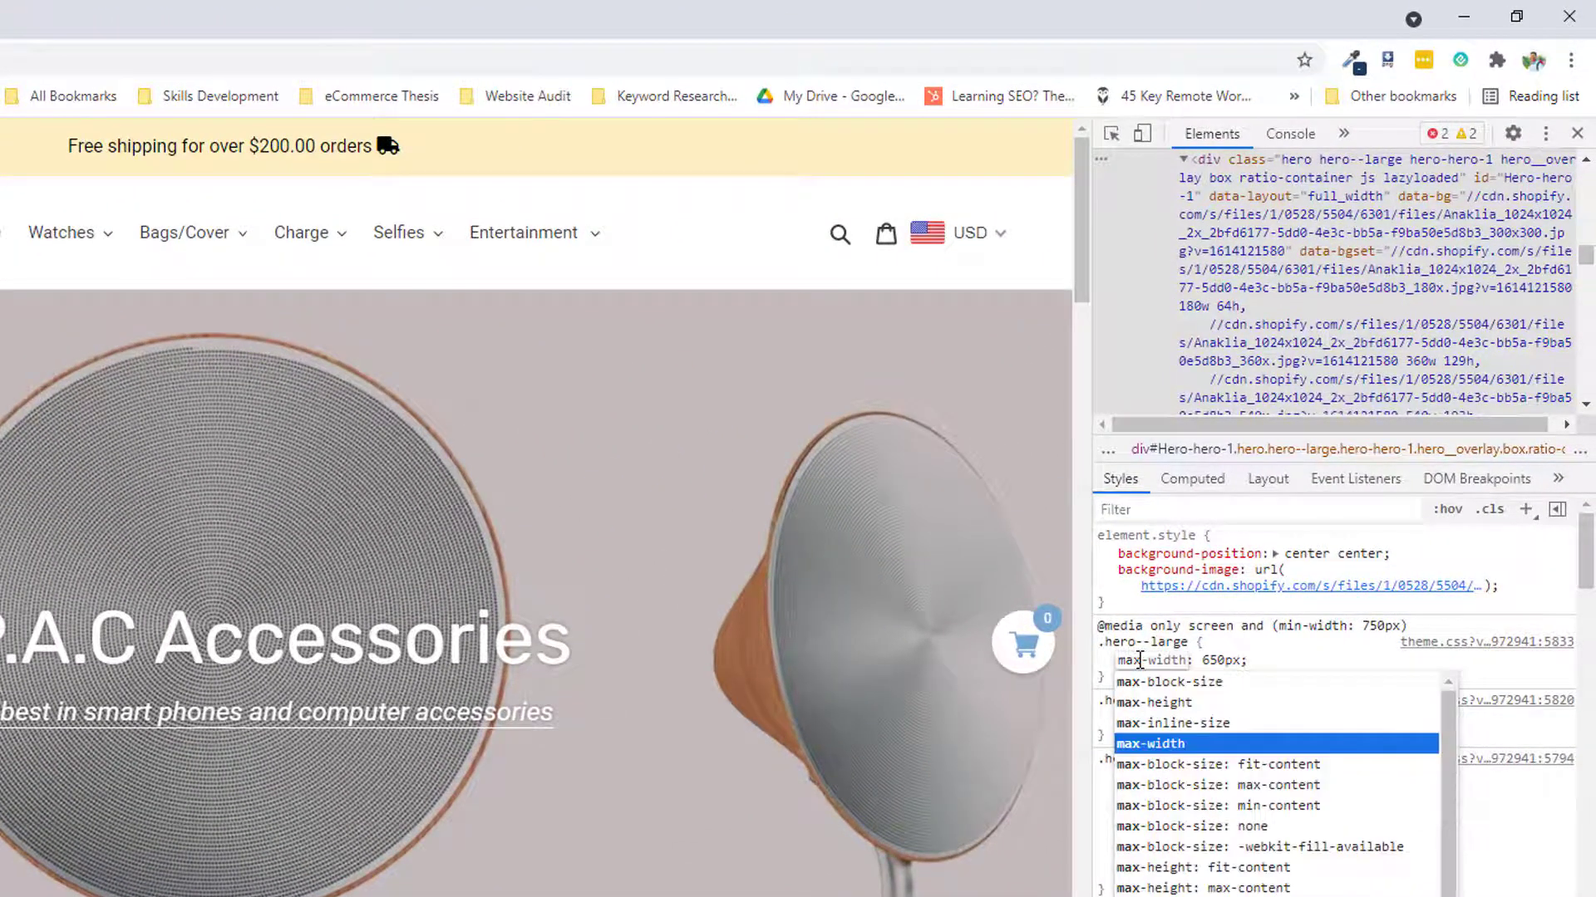
pyautogui.write('-heigh')
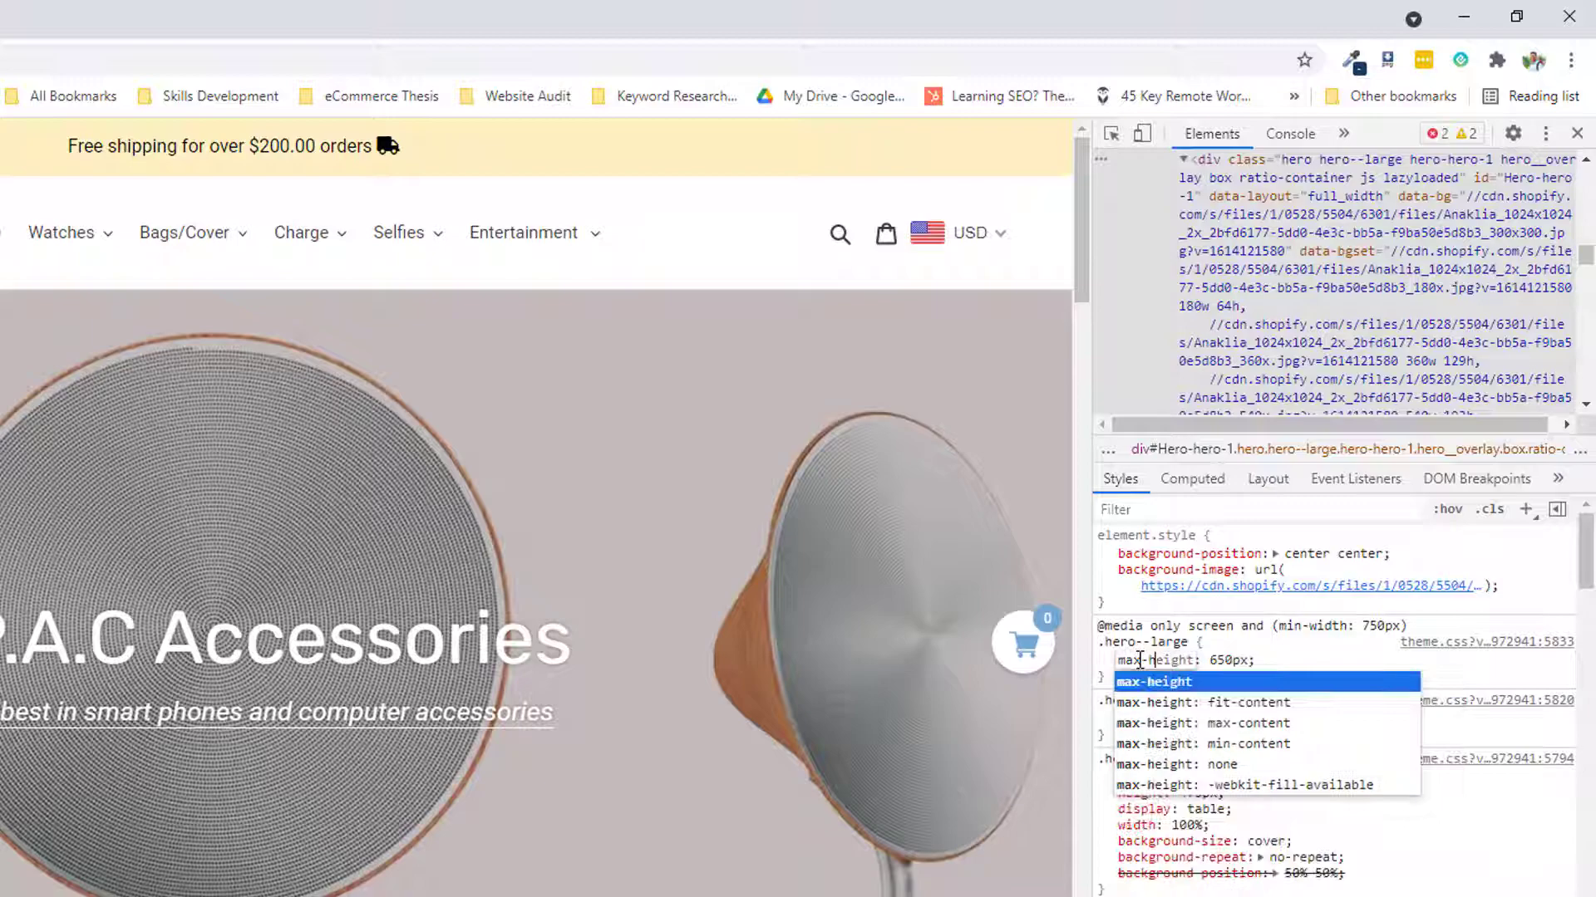
pyautogui.press('Return')
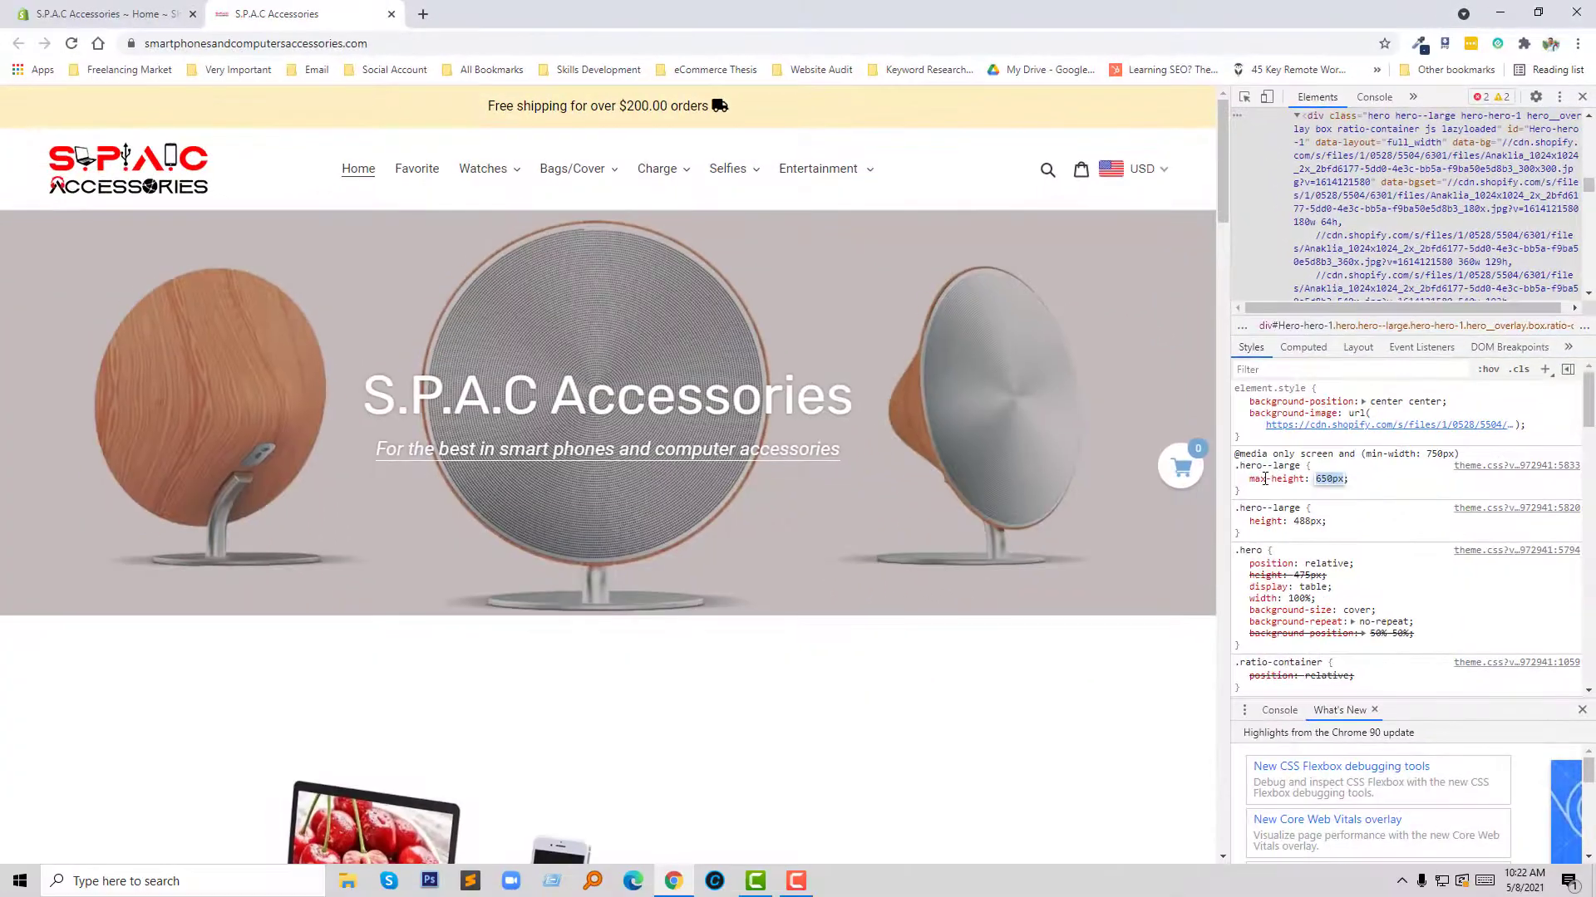
pyautogui.press('Left')
# Try various hero max-height values, from 250px and 350px up to 950px, ending at 450px
pyautogui.press('Delete')
pyautogui.write('2')
pyautogui.press('BackSpace')
pyautogui.write('3')
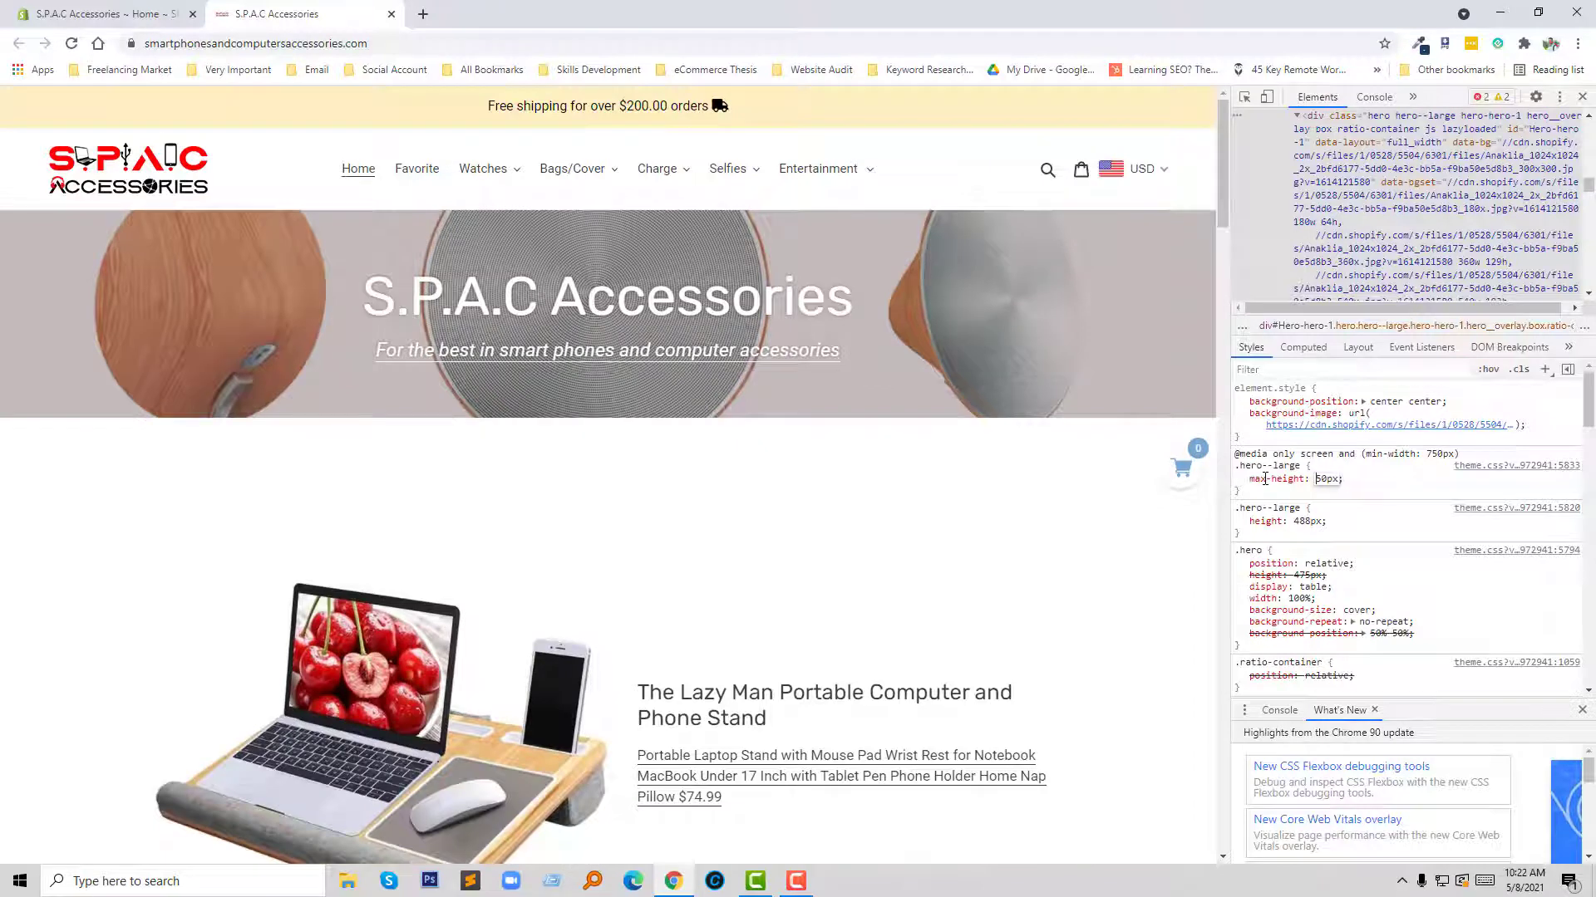
pyautogui.press('BackSpace')
pyautogui.write('5')
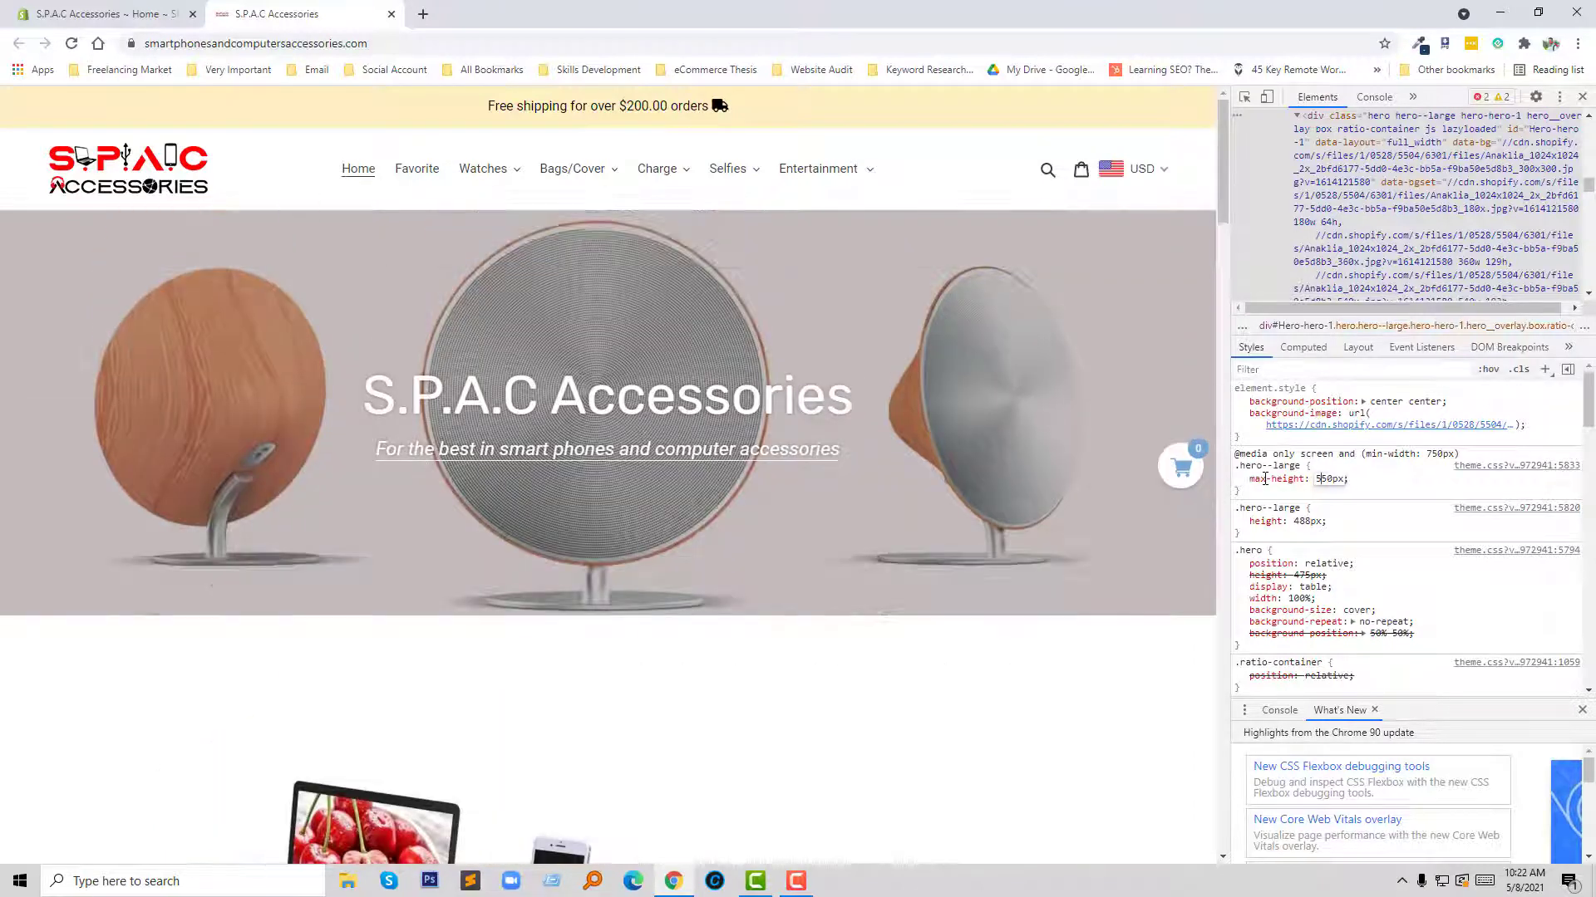
pyautogui.press('BackSpace')
pyautogui.write('6')
pyautogui.press('BackSpace')
pyautogui.write('8')
pyautogui.press('BackSpace')
pyautogui.write('9')
pyautogui.press('BackSpace')
pyautogui.write('3')
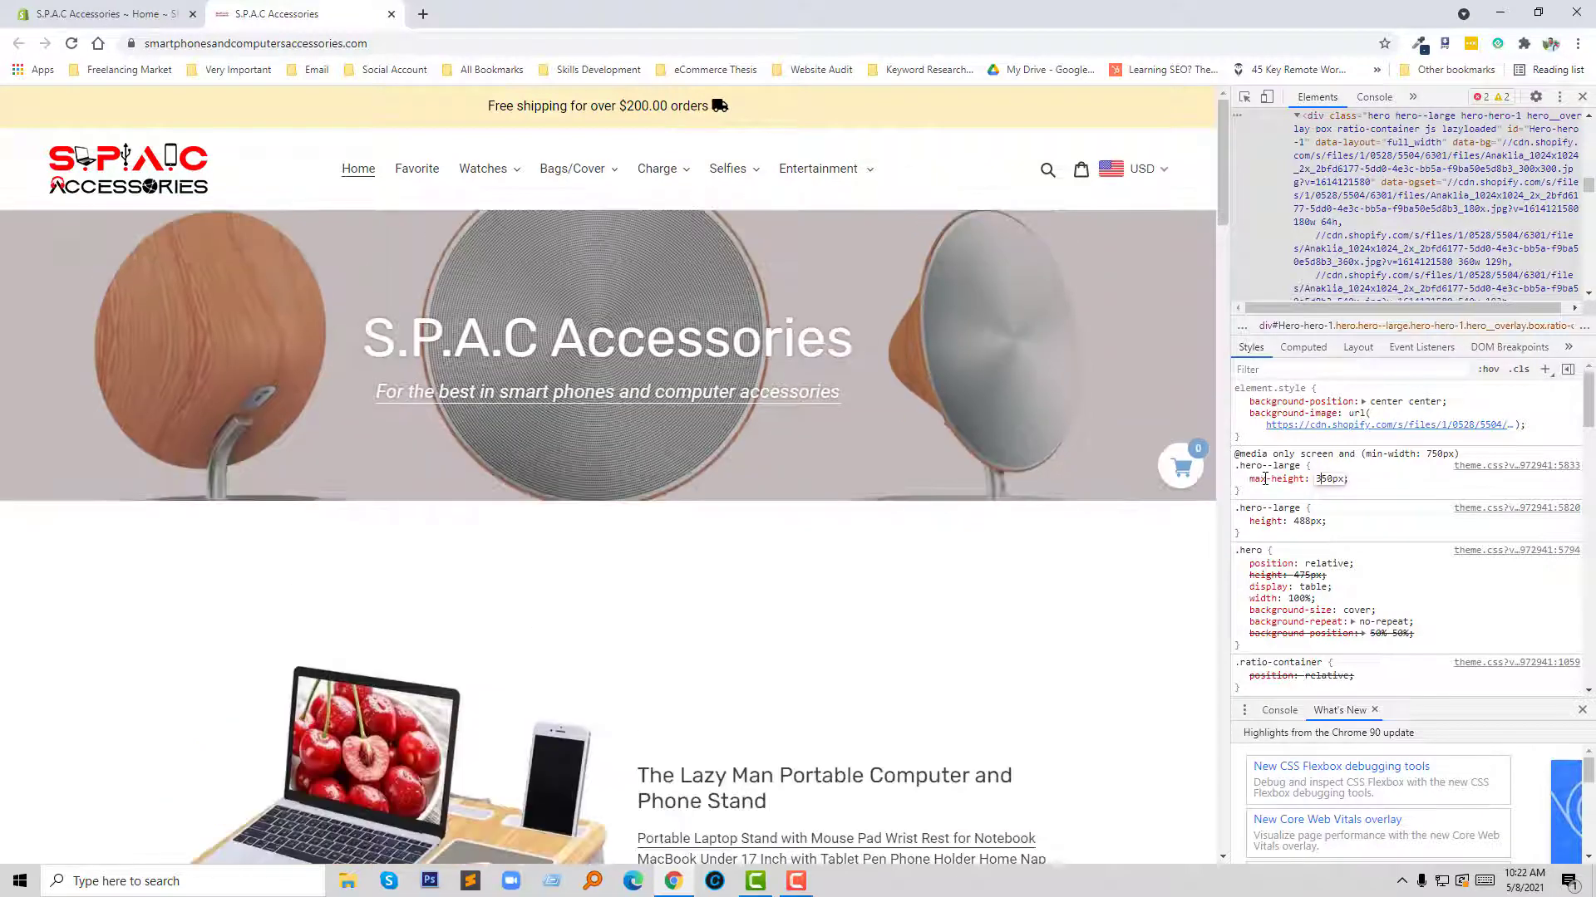
pyautogui.press('BackSpace')
pyautogui.write('6')
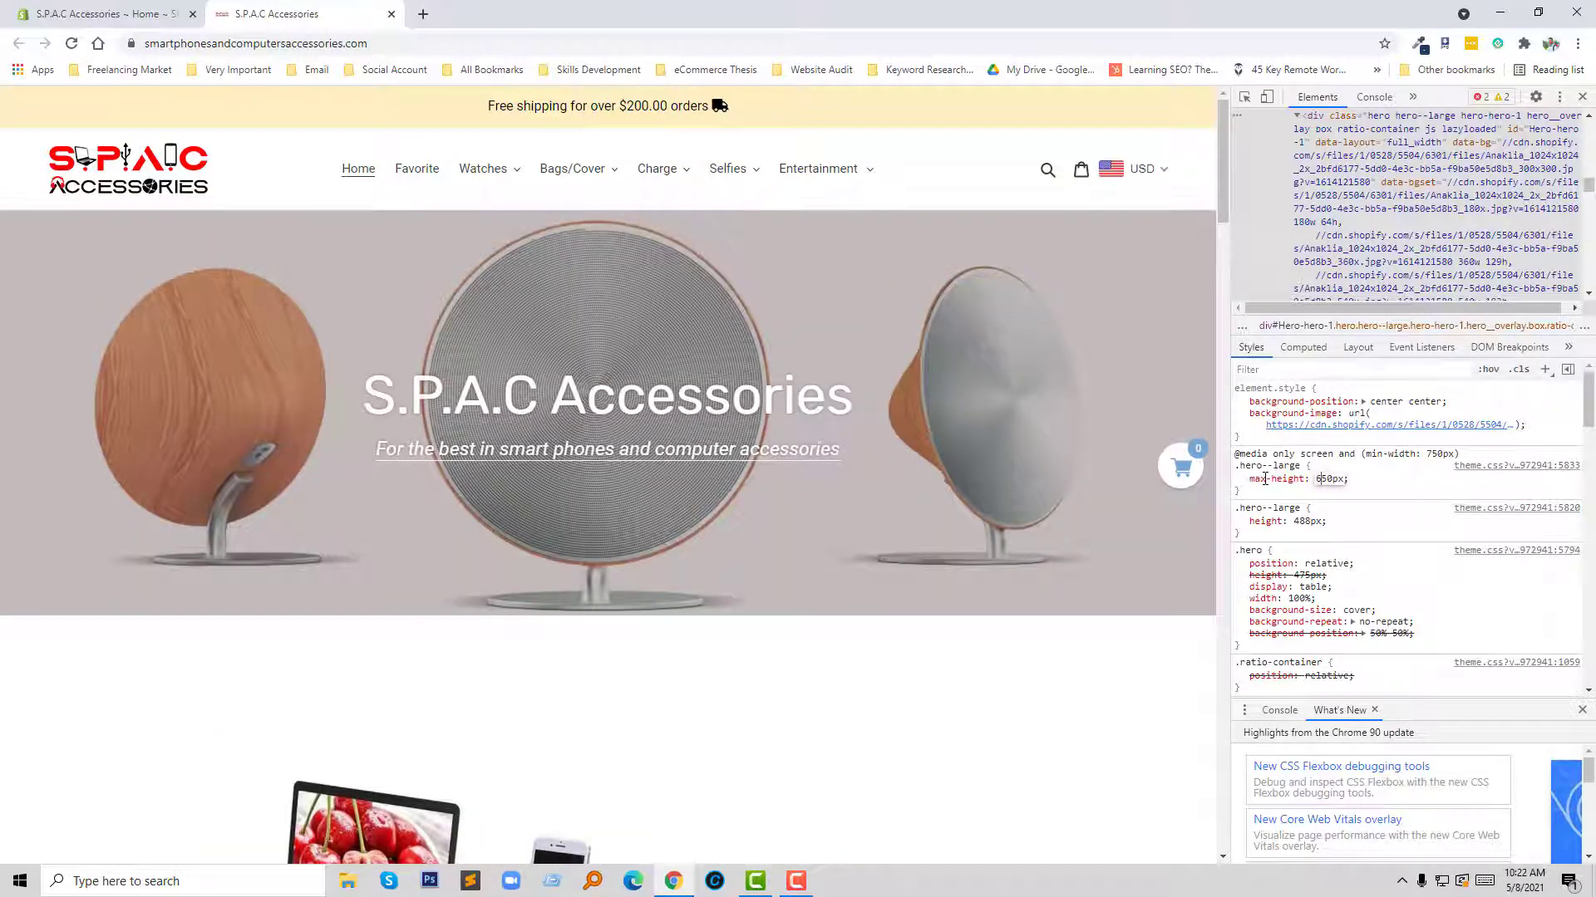
pyautogui.press('BackSpace')
pyautogui.write('4')
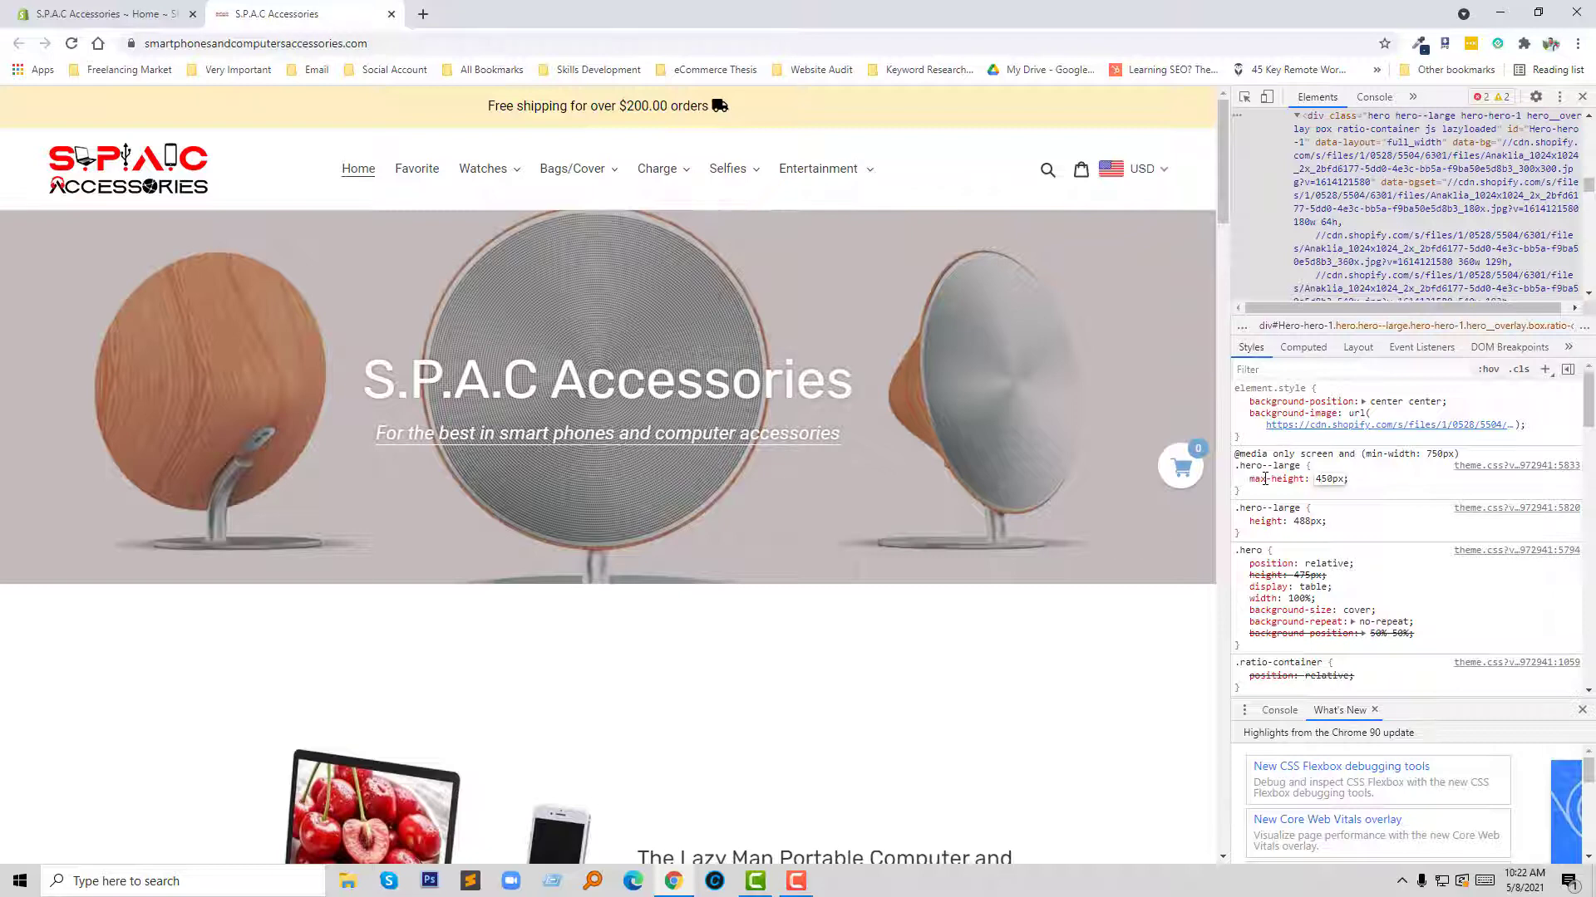
pyautogui.press('BackSpace')
pyautogui.write('2')
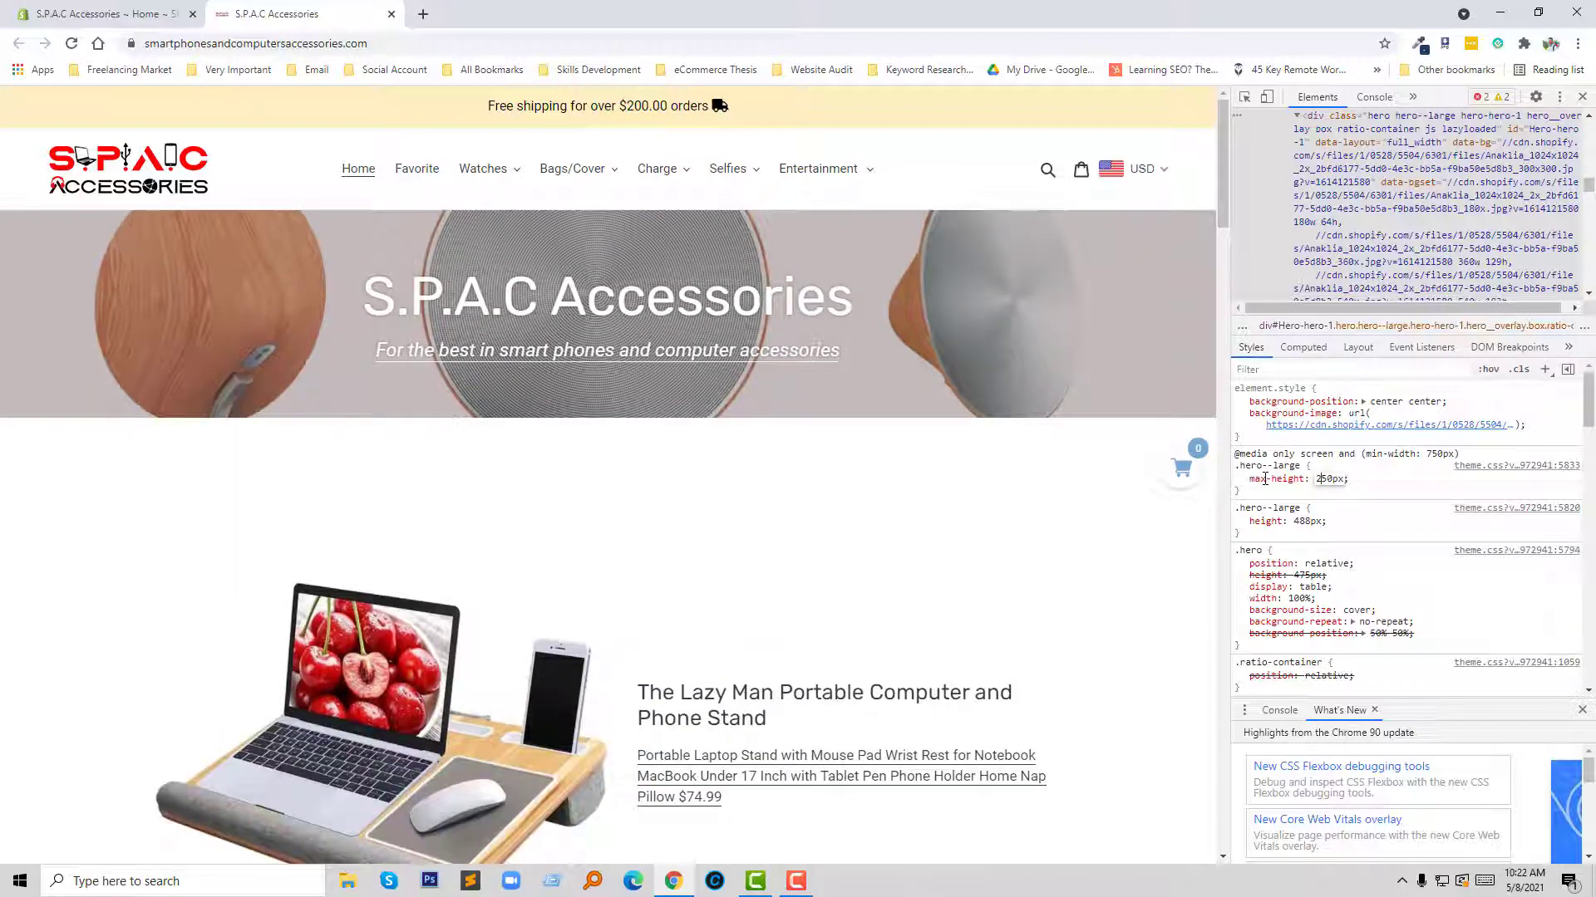
# Commit max-height 250px and copy the whole .hero--large rule
pyautogui.click(1378, 491)
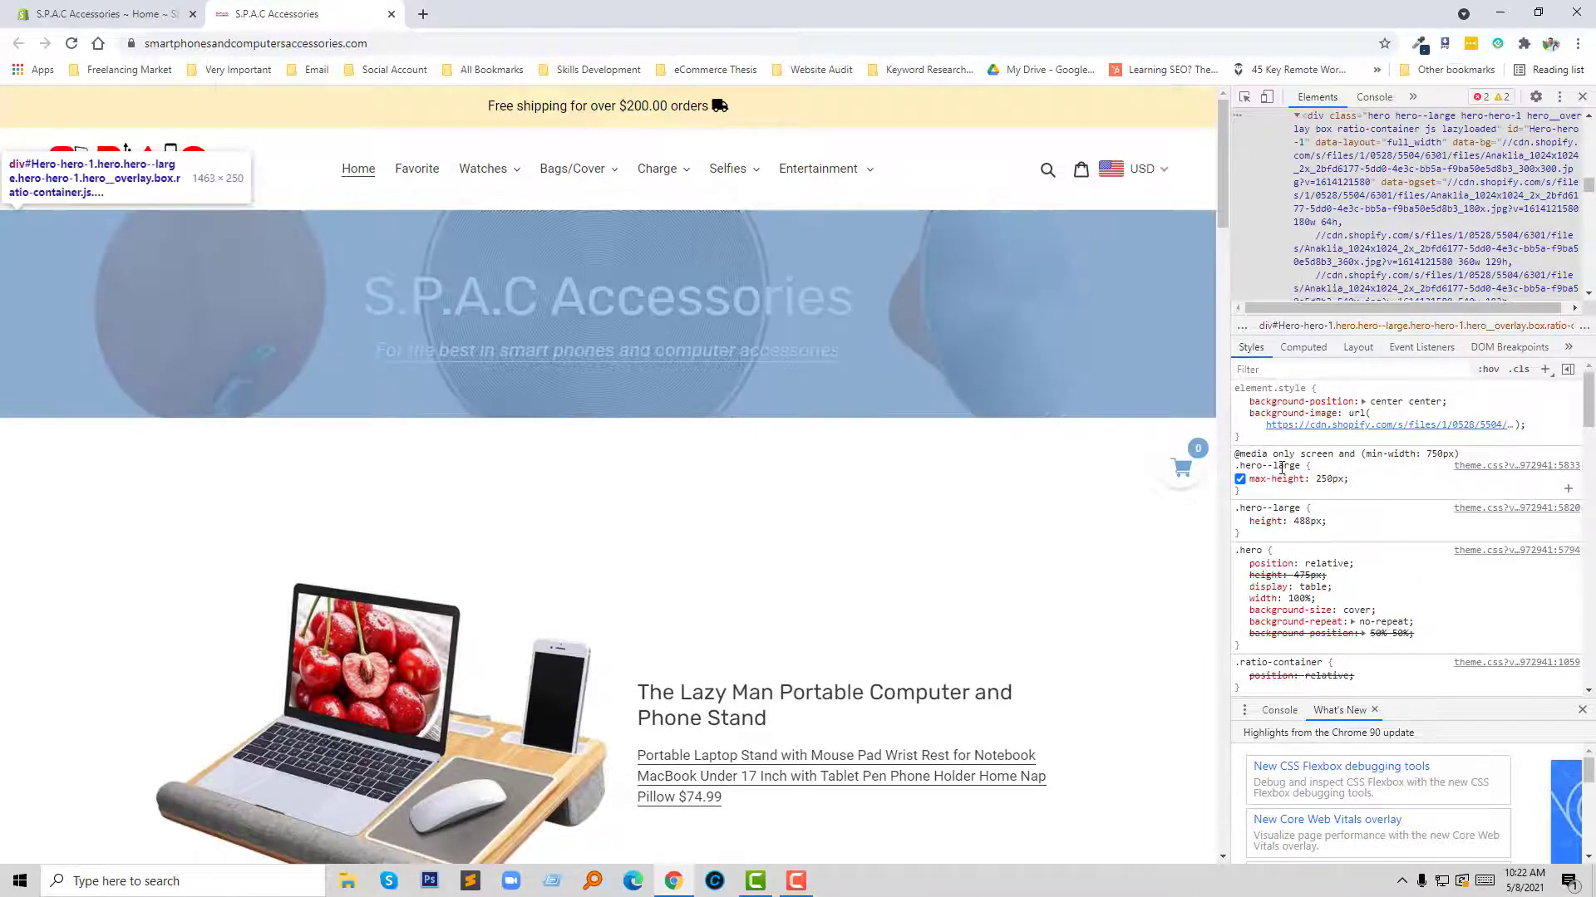
pyautogui.rightClick(1280, 466)
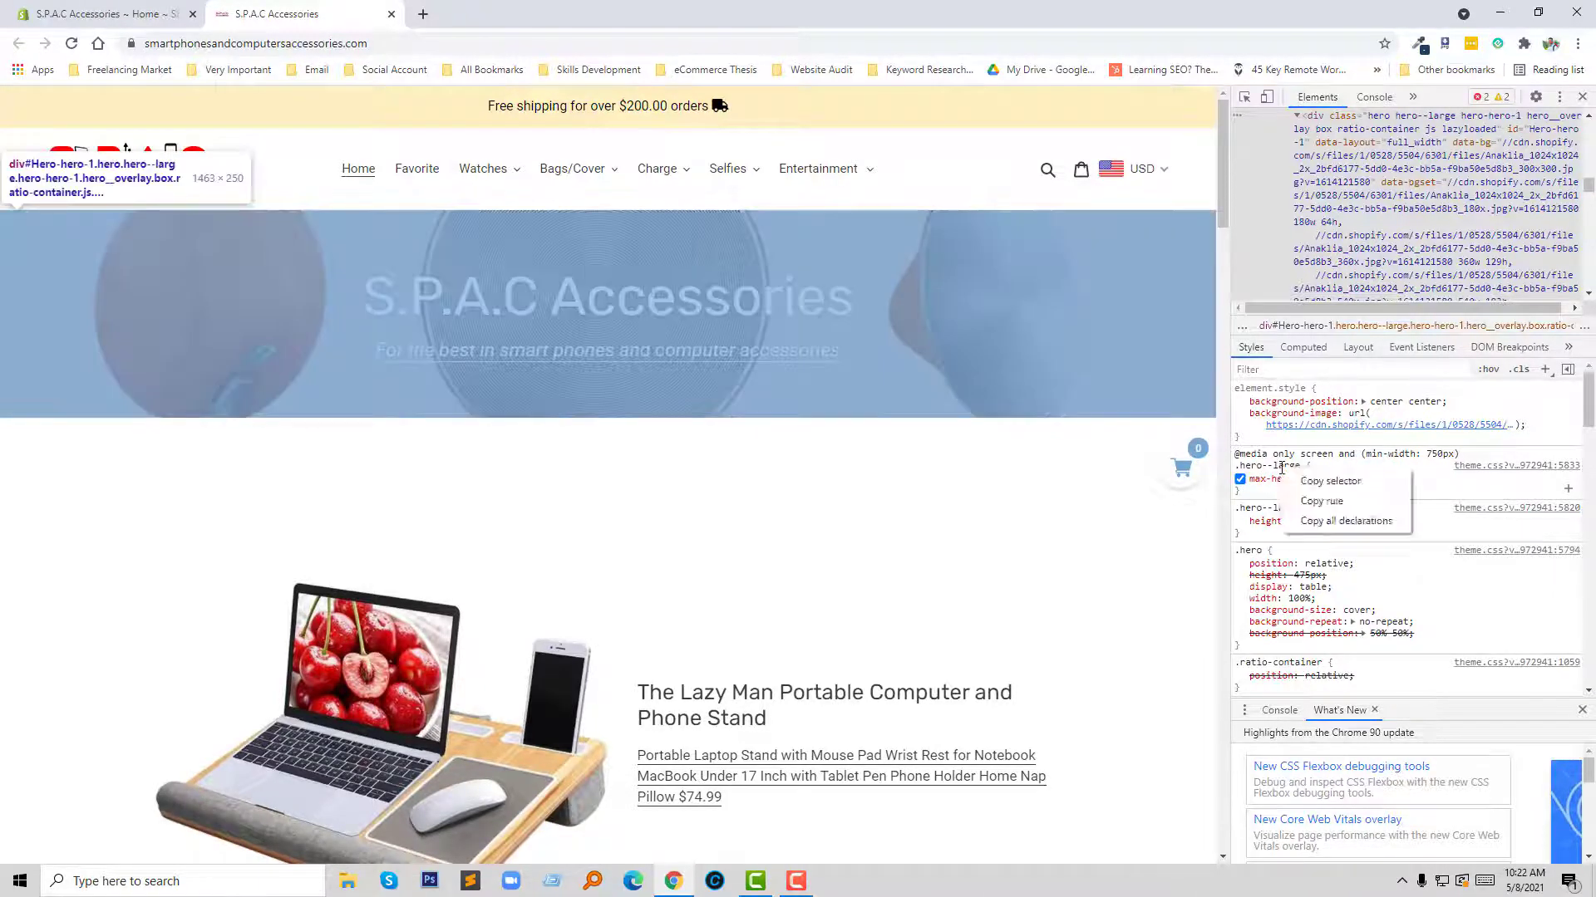
pyautogui.click(1322, 502)
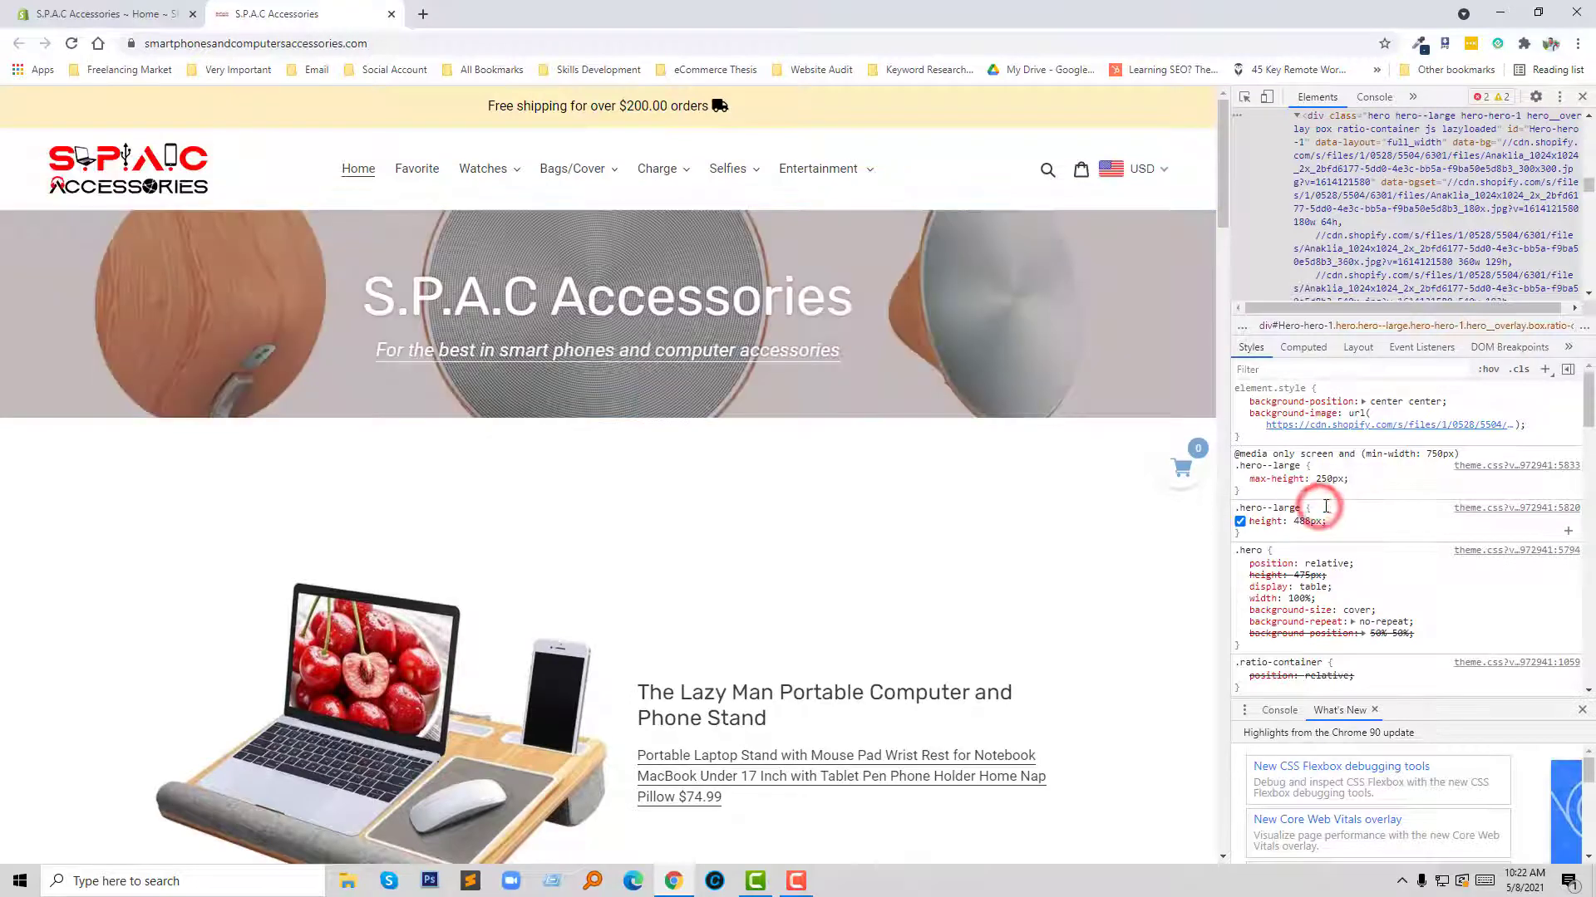
# From the admin's Online Store themes, choose Actions > Edit code on the live Debut theme
pyautogui.click(81, 11)
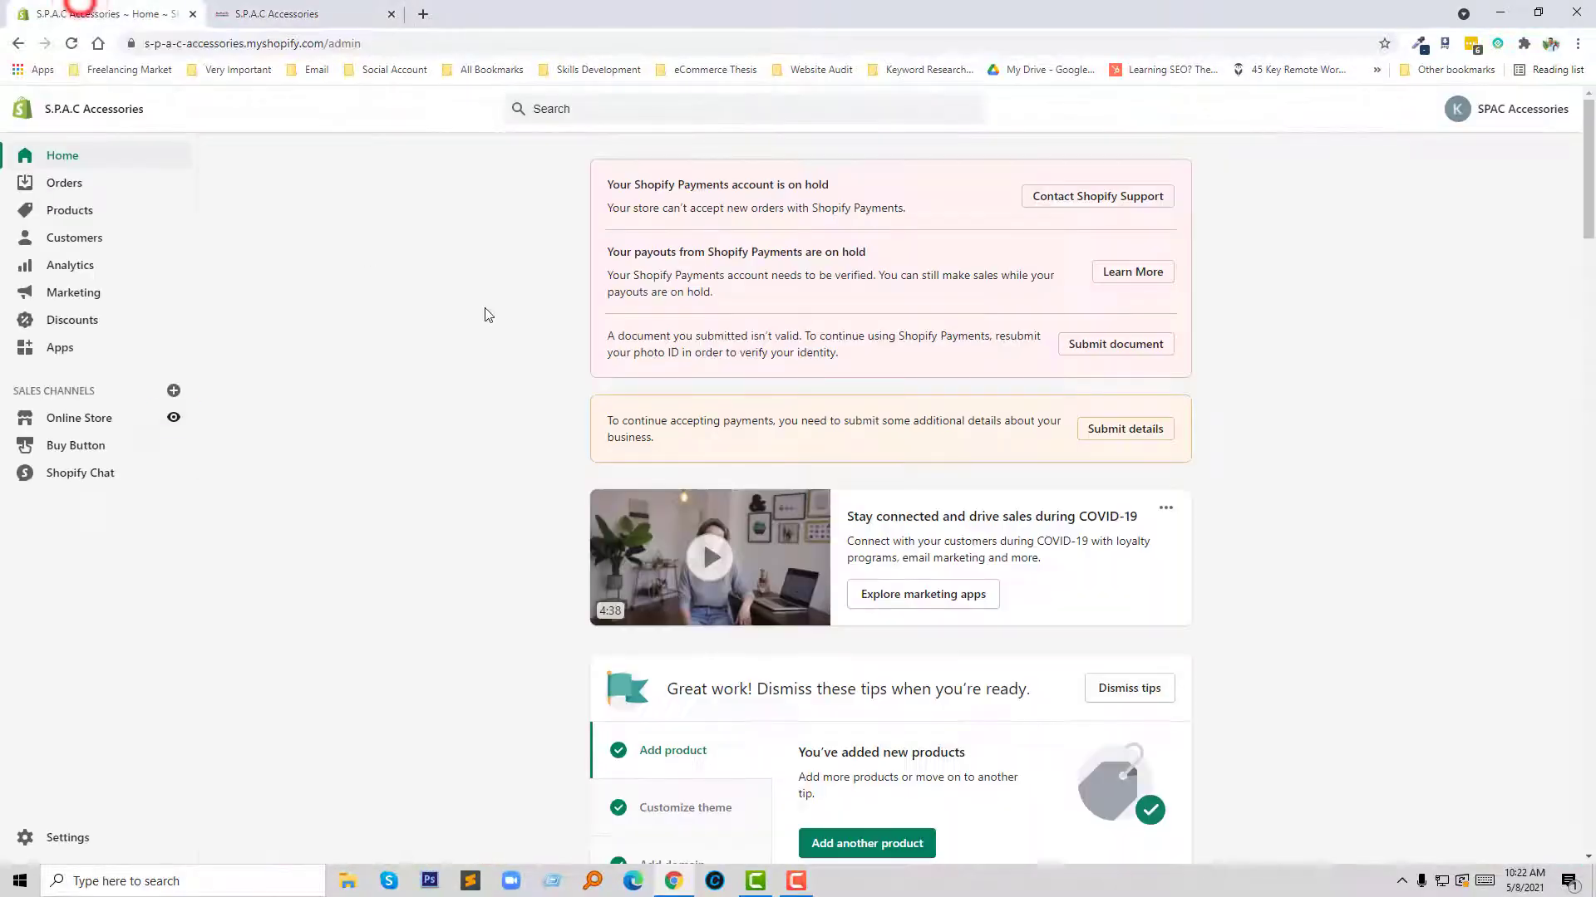
pyautogui.click(104, 424)
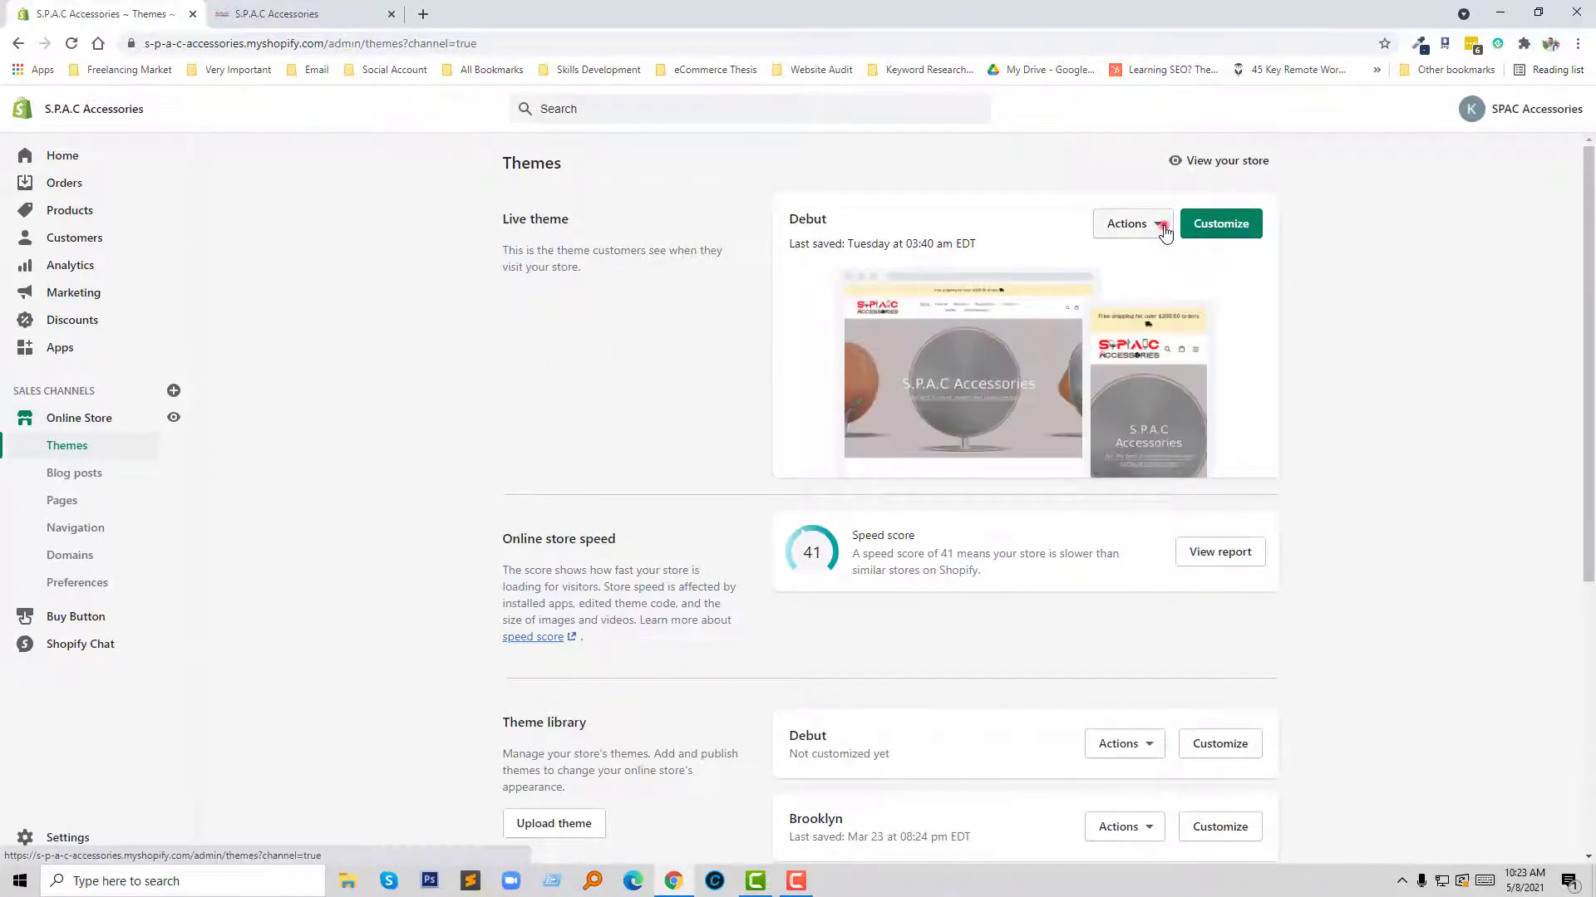
pyautogui.click(1162, 229)
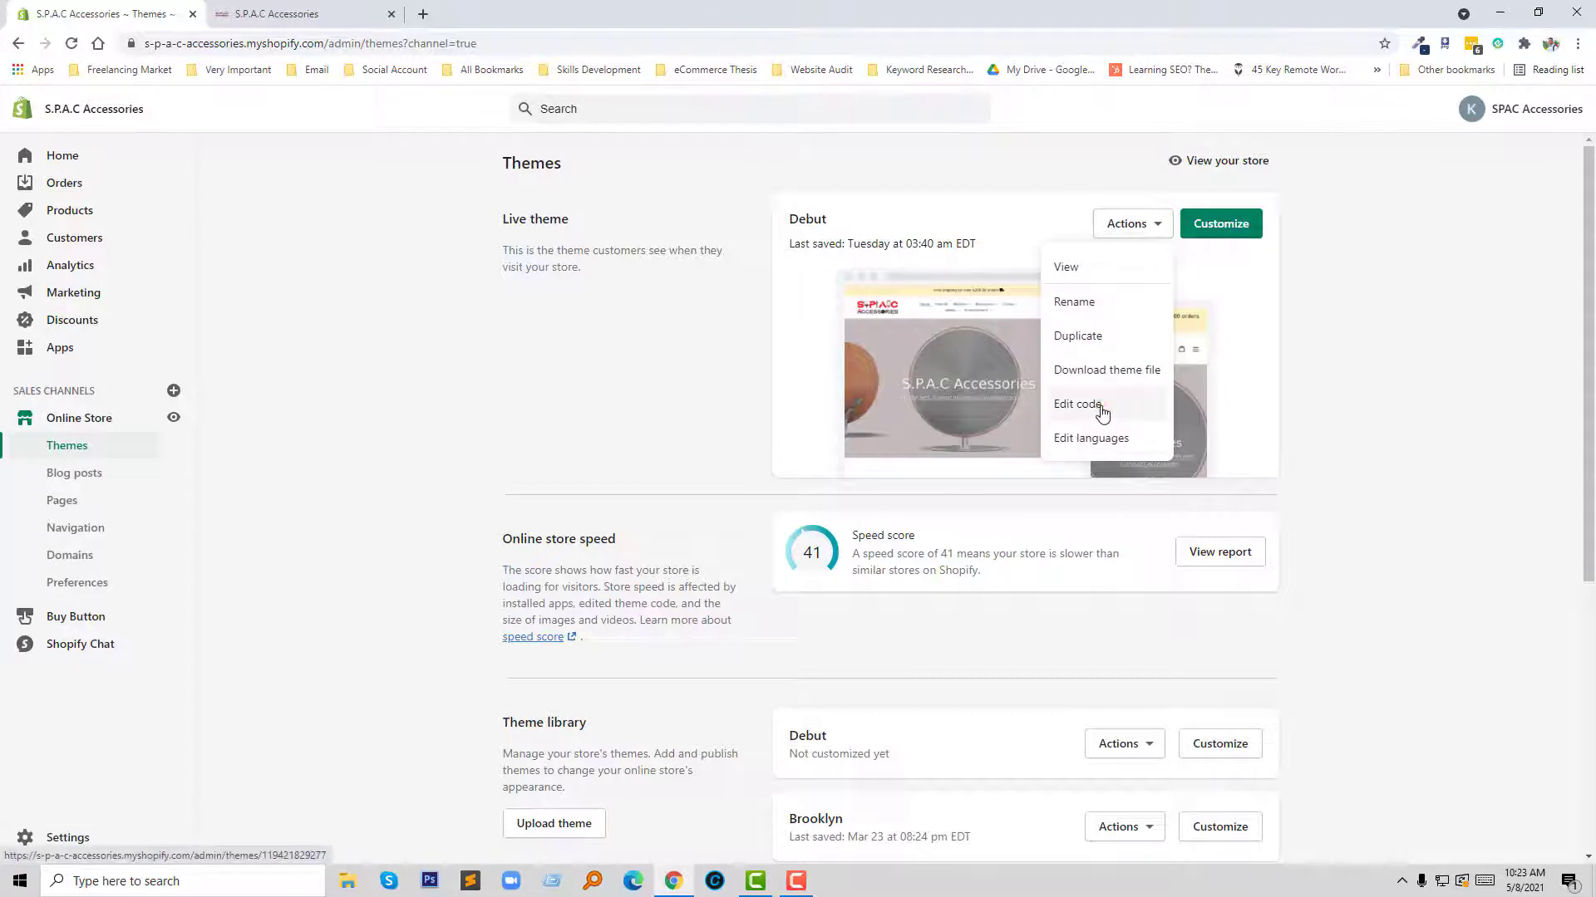
pyautogui.click(1102, 412)
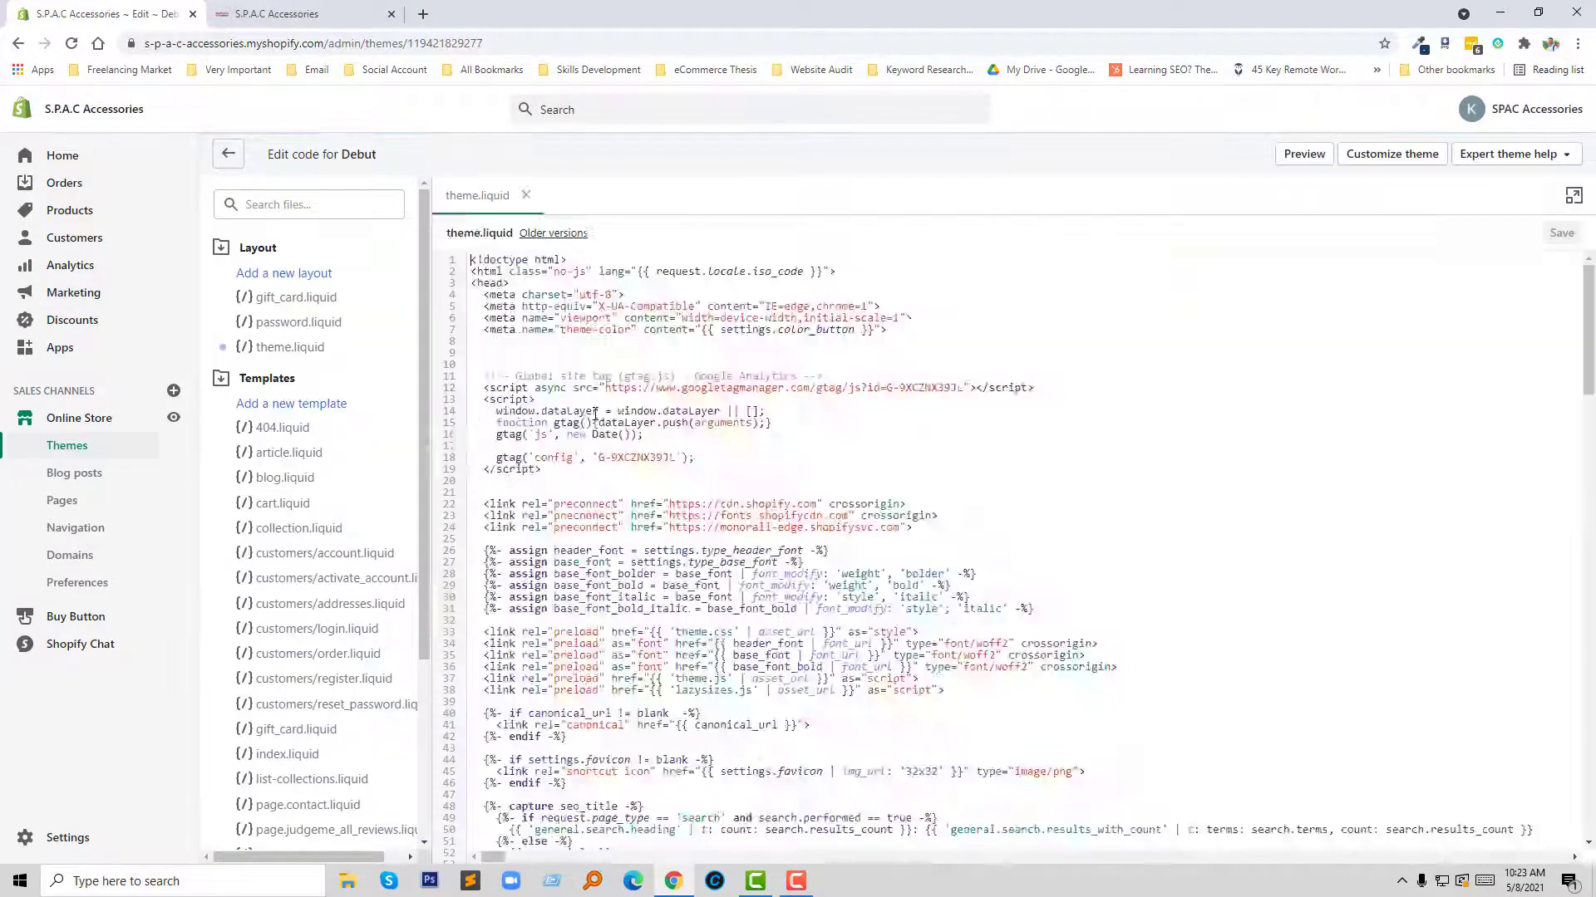
# Close the open file tabs, search files for .css, and open theme.css under Assets
pyautogui.click(639, 196)
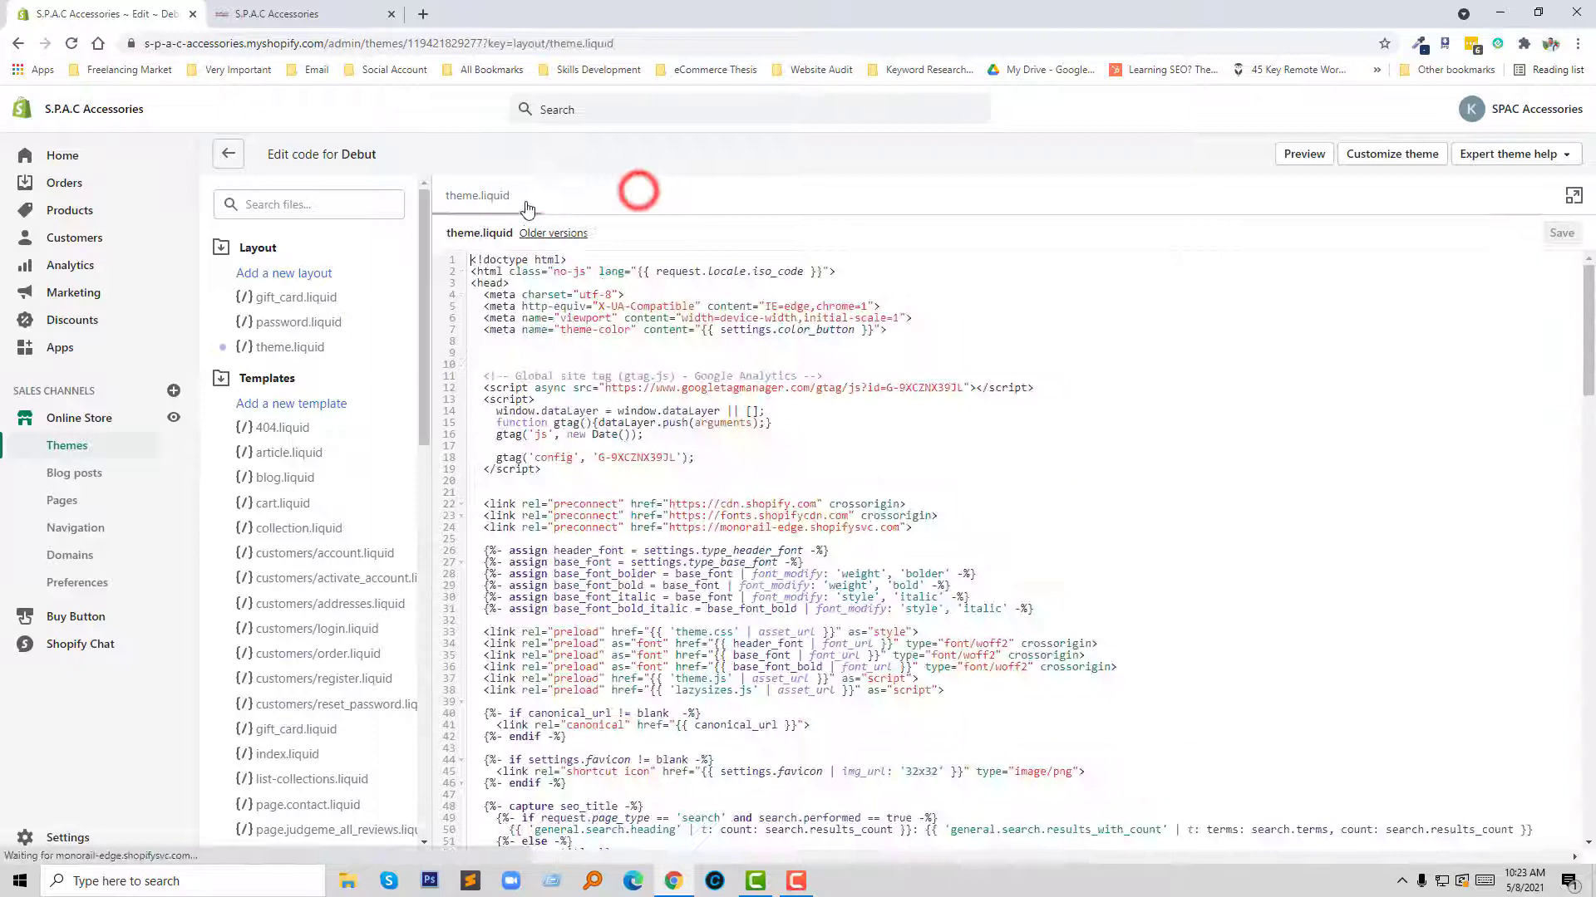
pyautogui.click(525, 196)
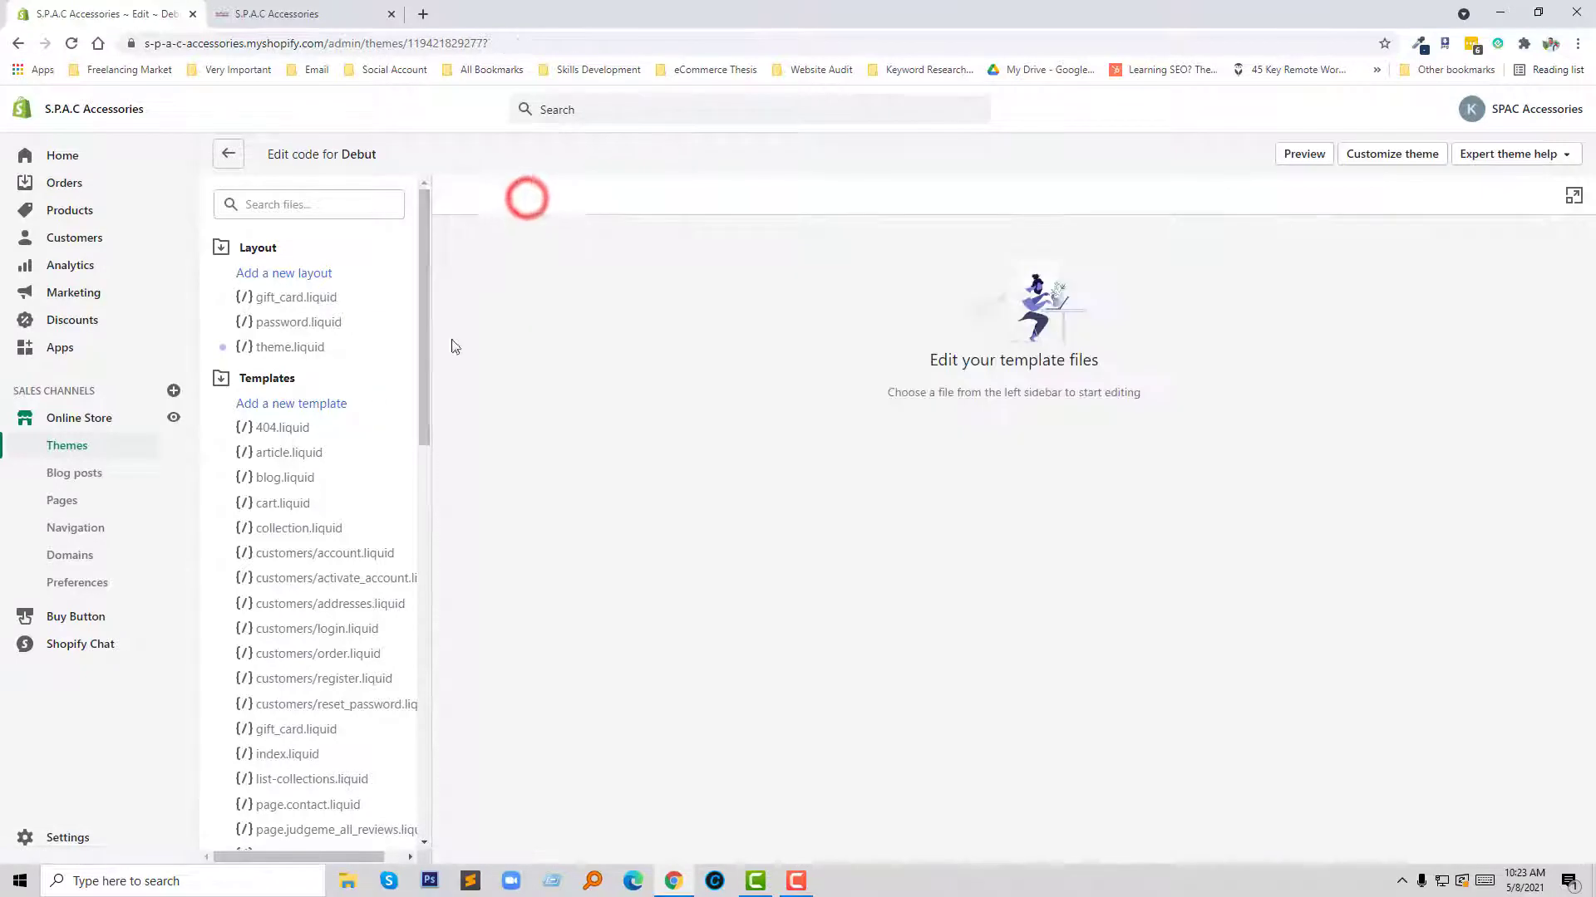
pyautogui.click(337, 203)
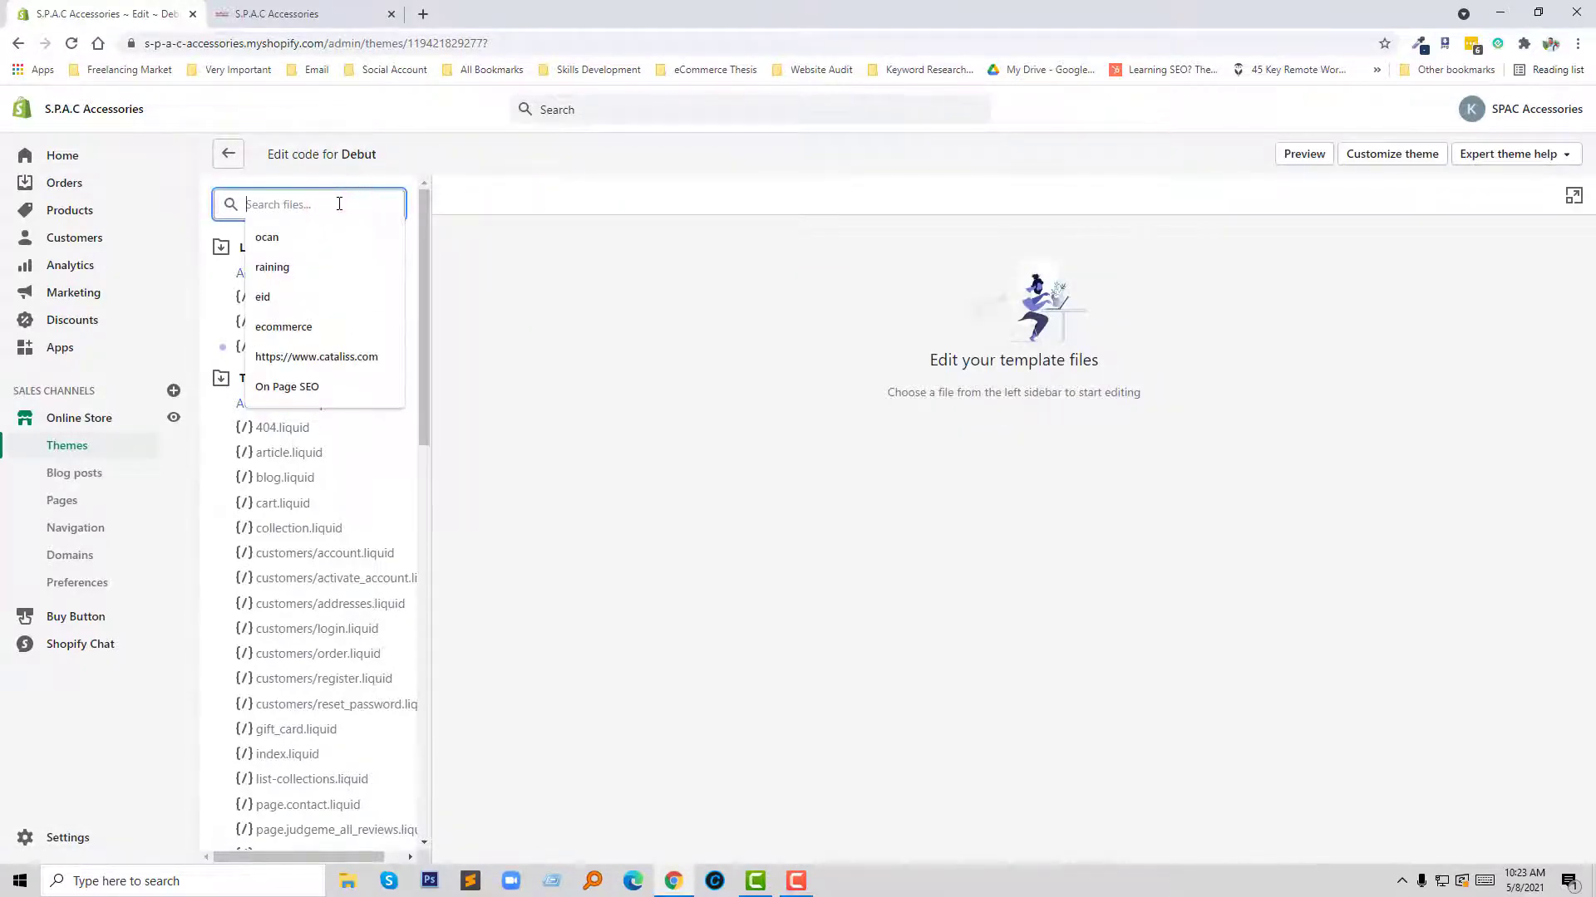
pyautogui.write('.css')
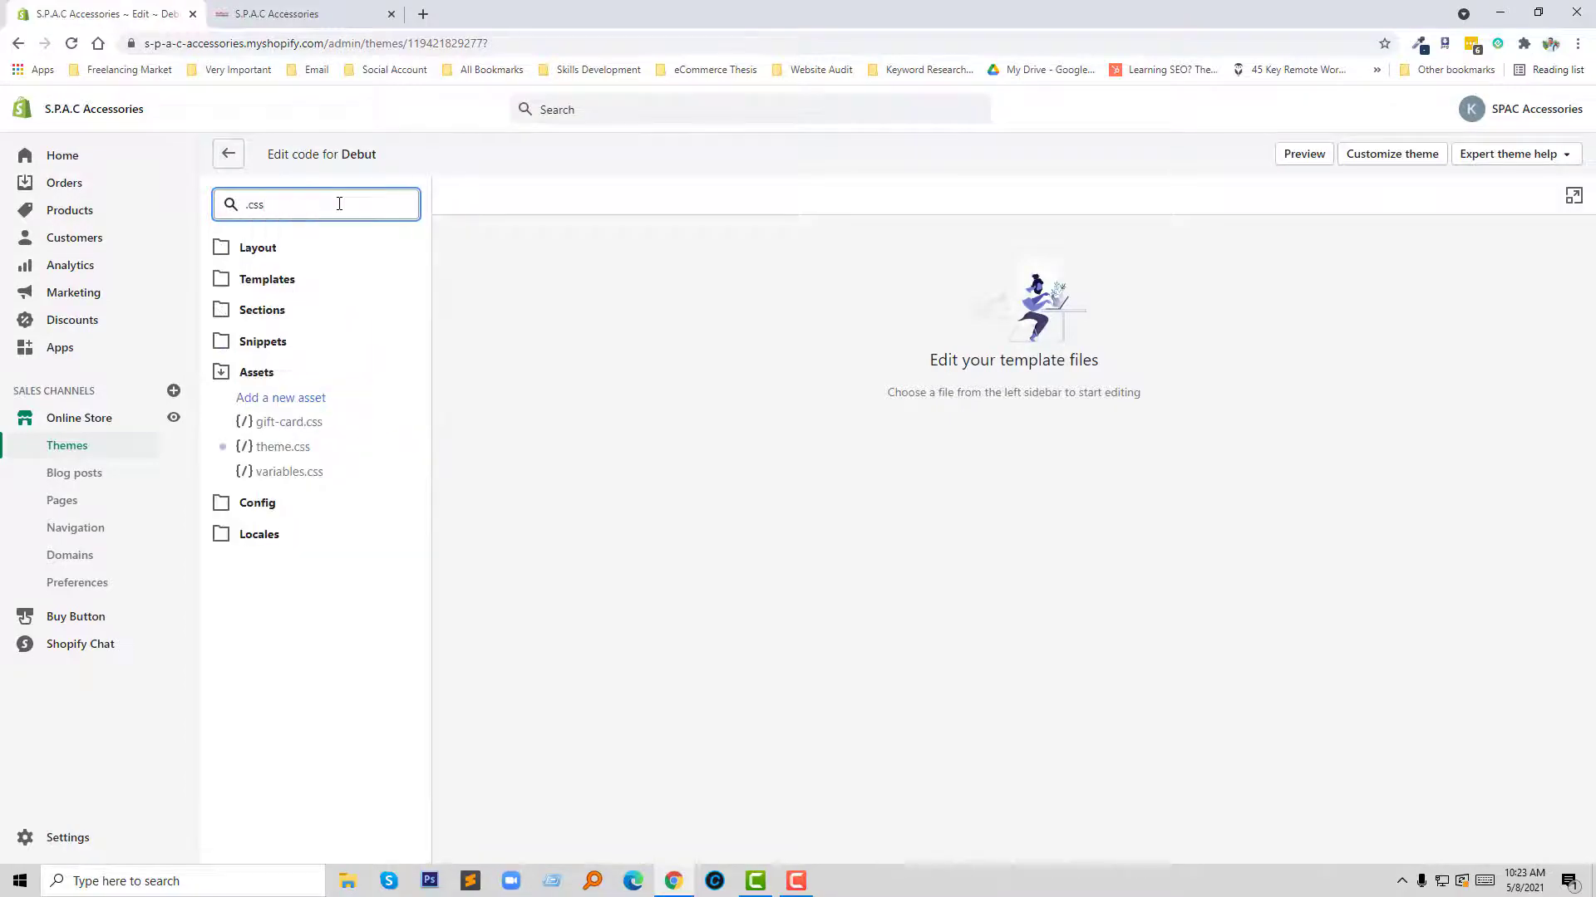
pyautogui.click(296, 447)
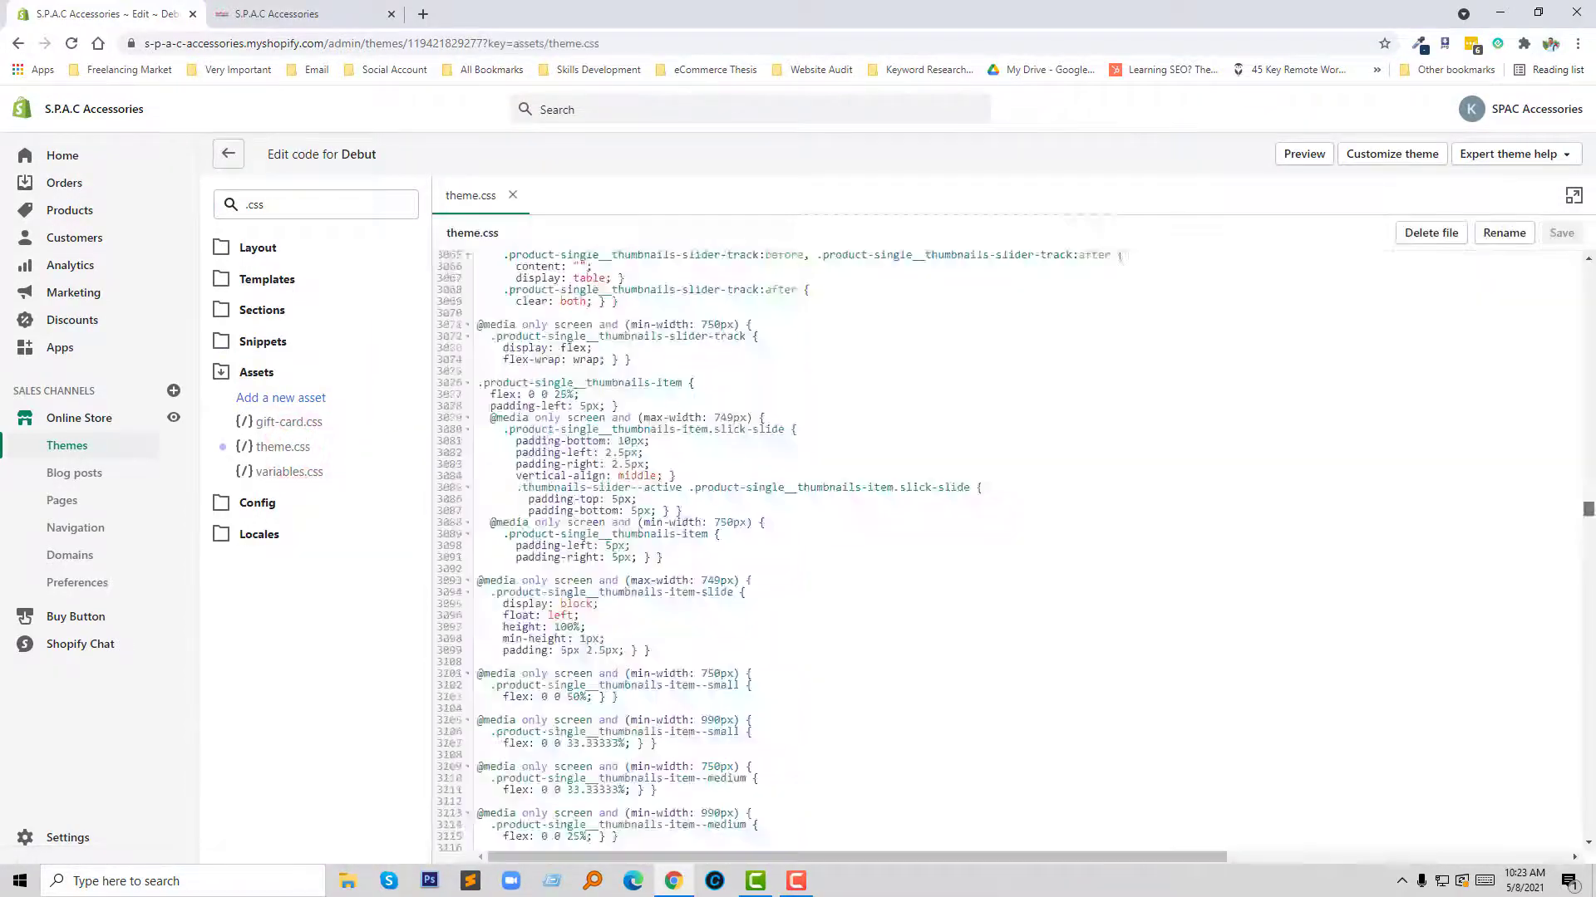
pyautogui.moveTo(1586, 265)
pyautogui.mouseDown()
pyautogui.moveTo(1592, 745)
pyautogui.moveTo(1500, 818)
pyautogui.mouseUp()
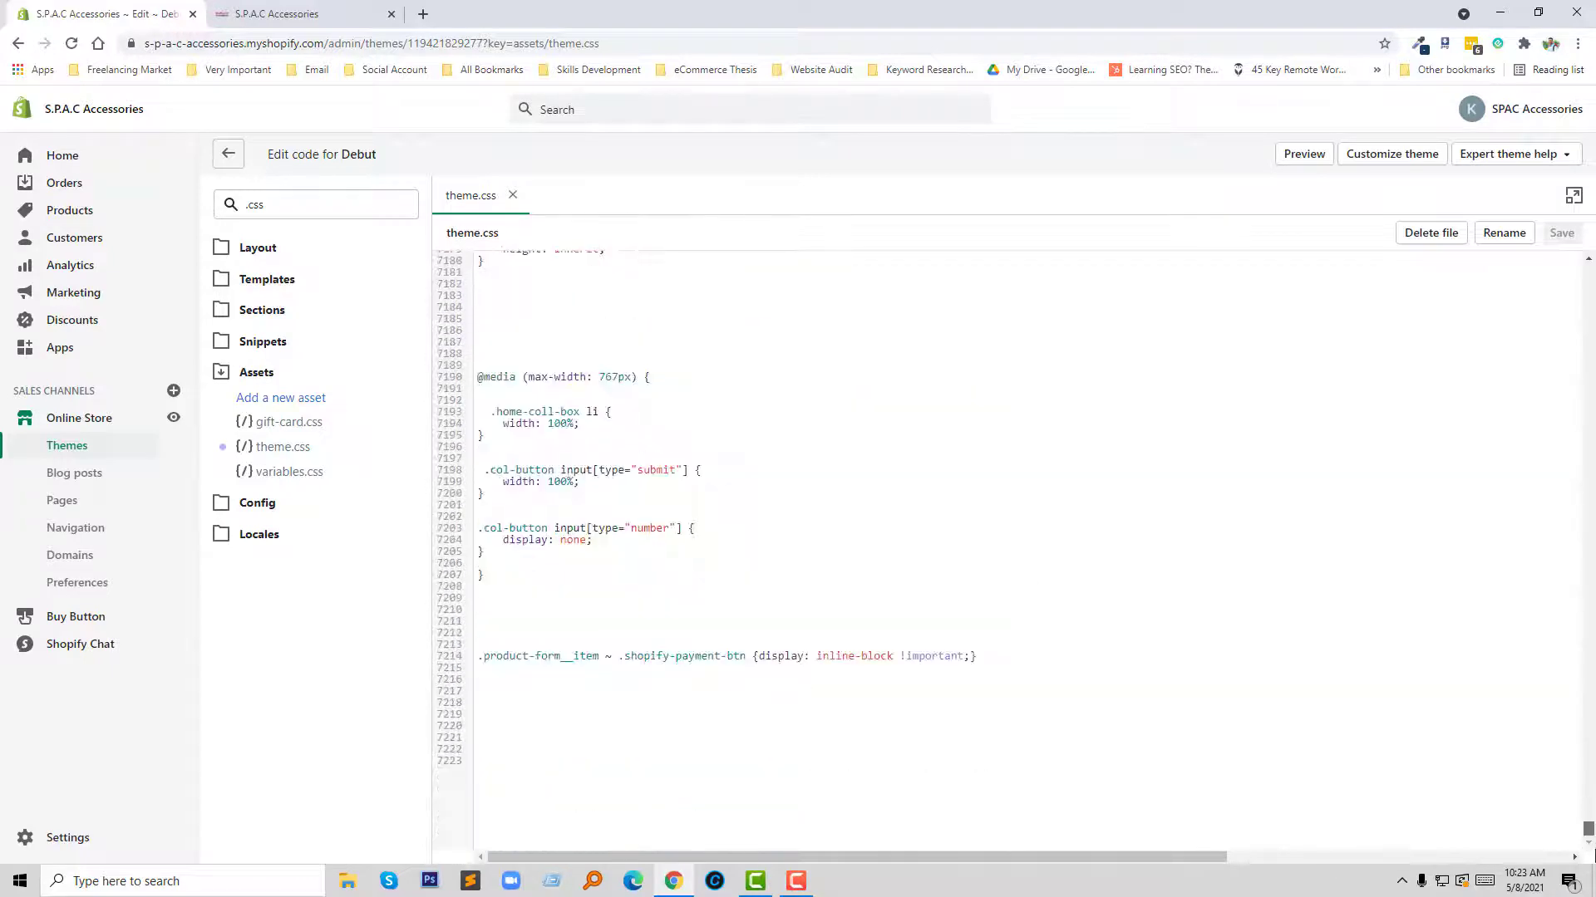
# Paste the copied .hero--large max-height 250px rule after the last rule and save
pyautogui.click(502, 735)
pyautogui.write('.hero--large {     max-height: 250px; }')
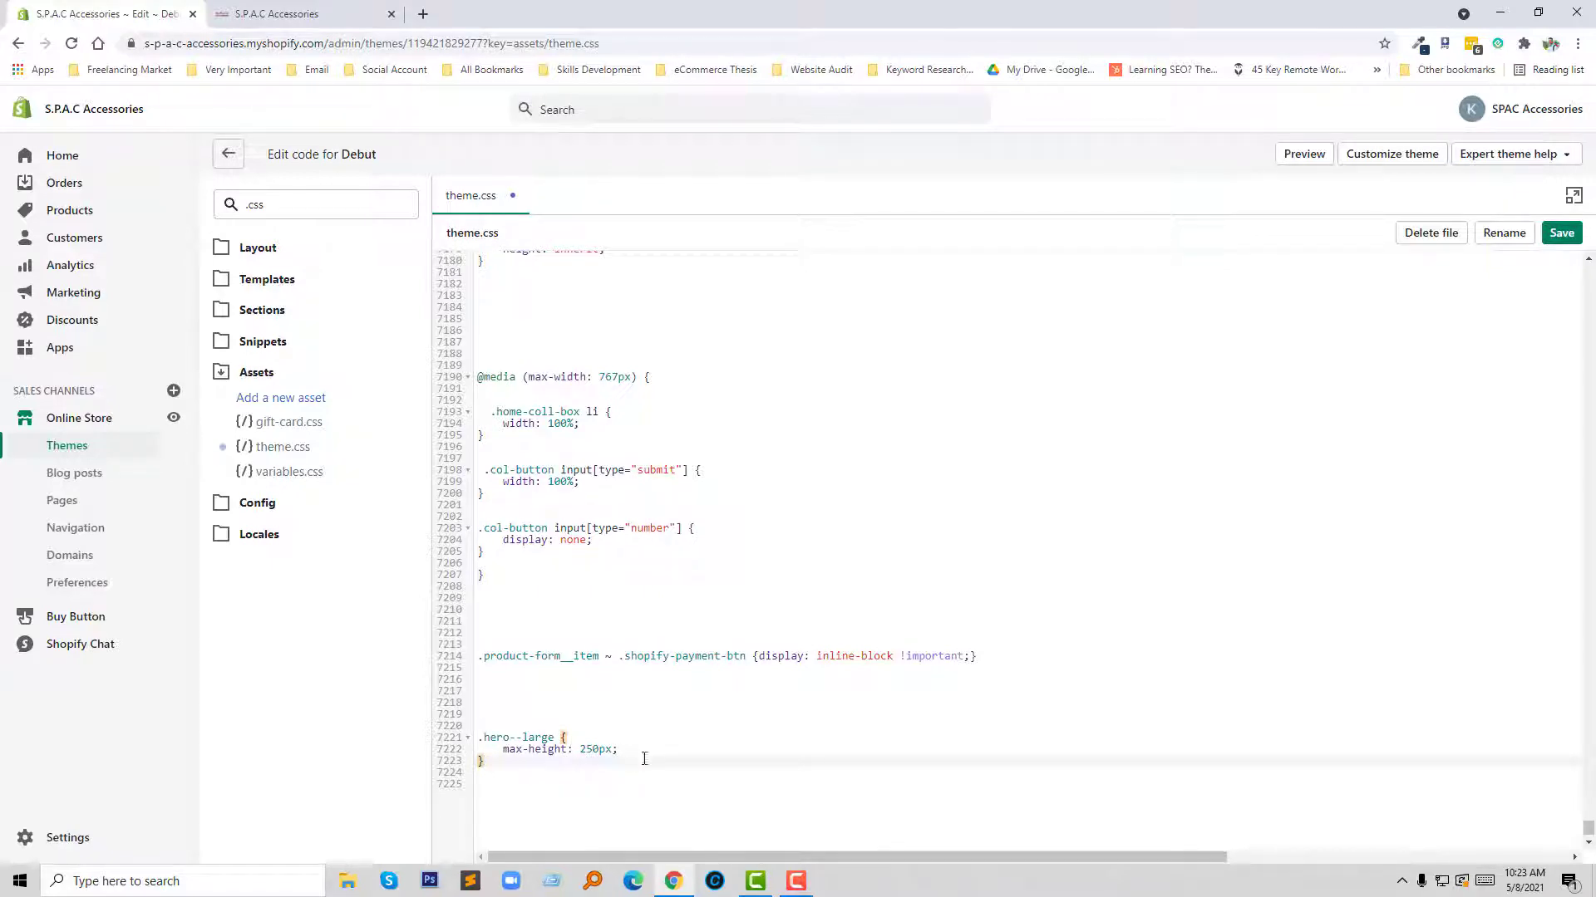
pyautogui.click(1562, 233)
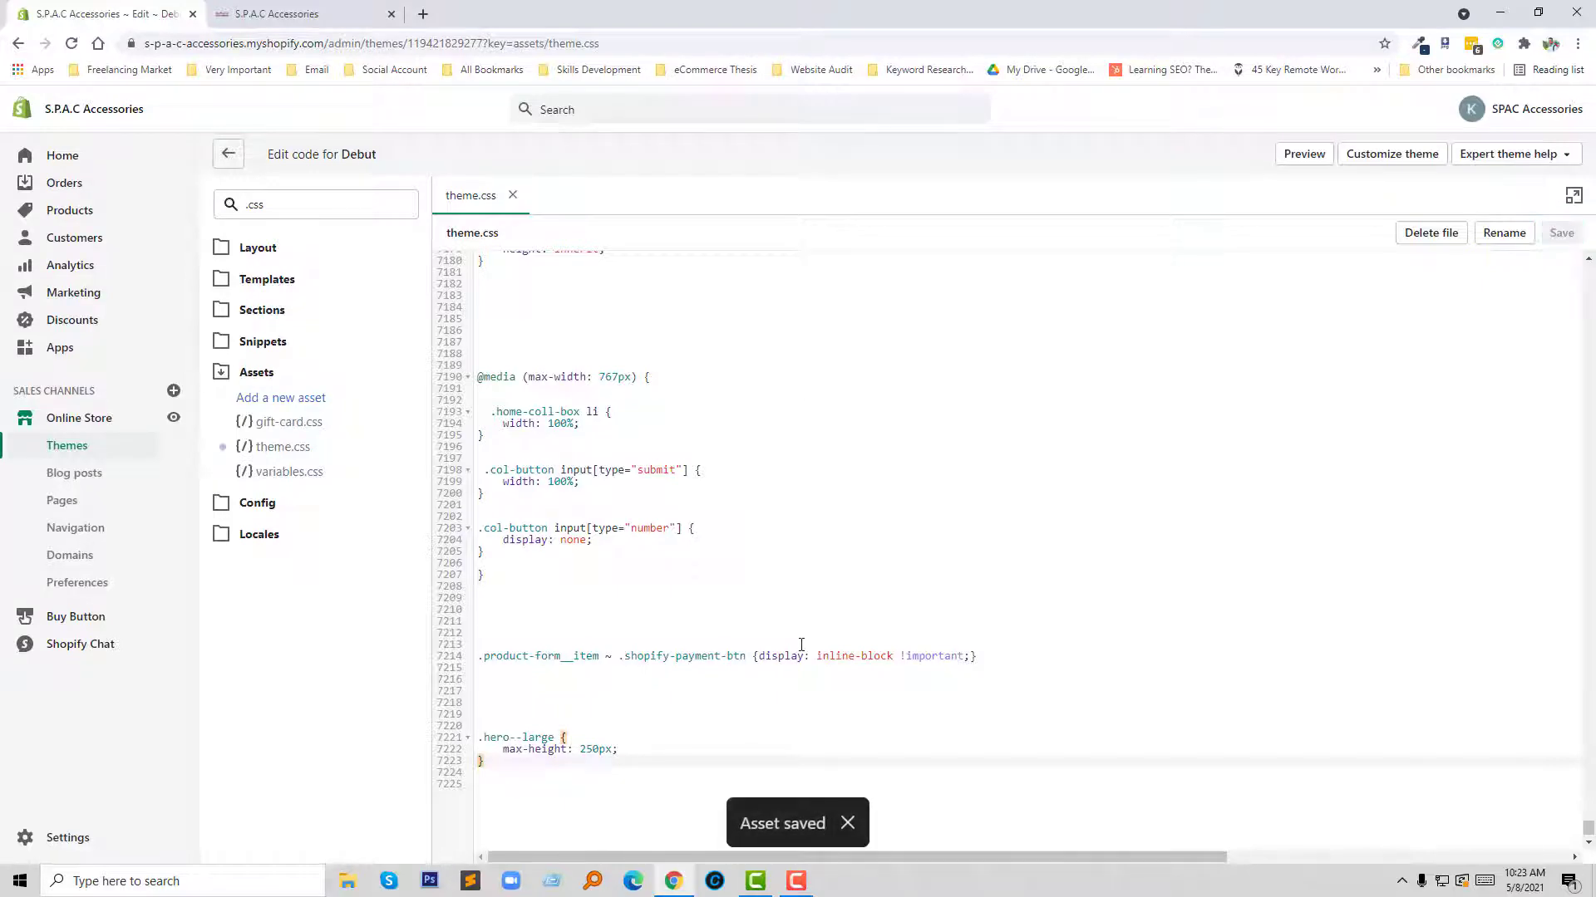
# Switch back to the S.P.A.C Accessories storefront tab and reload it with F5
pyautogui.click(286, 13)
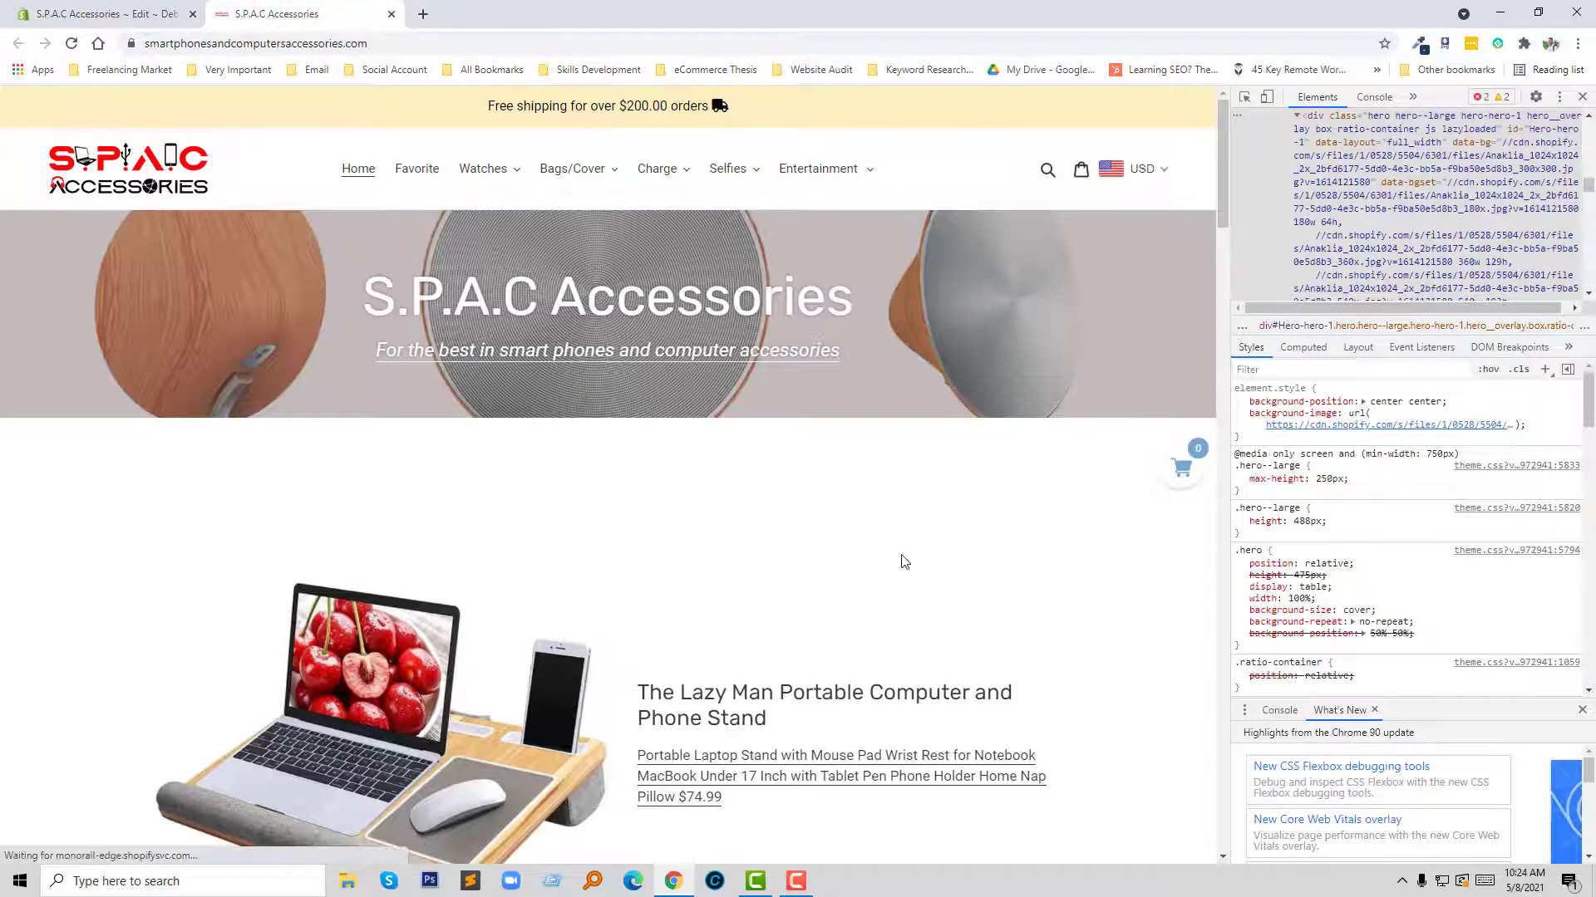
pyautogui.press('F5')
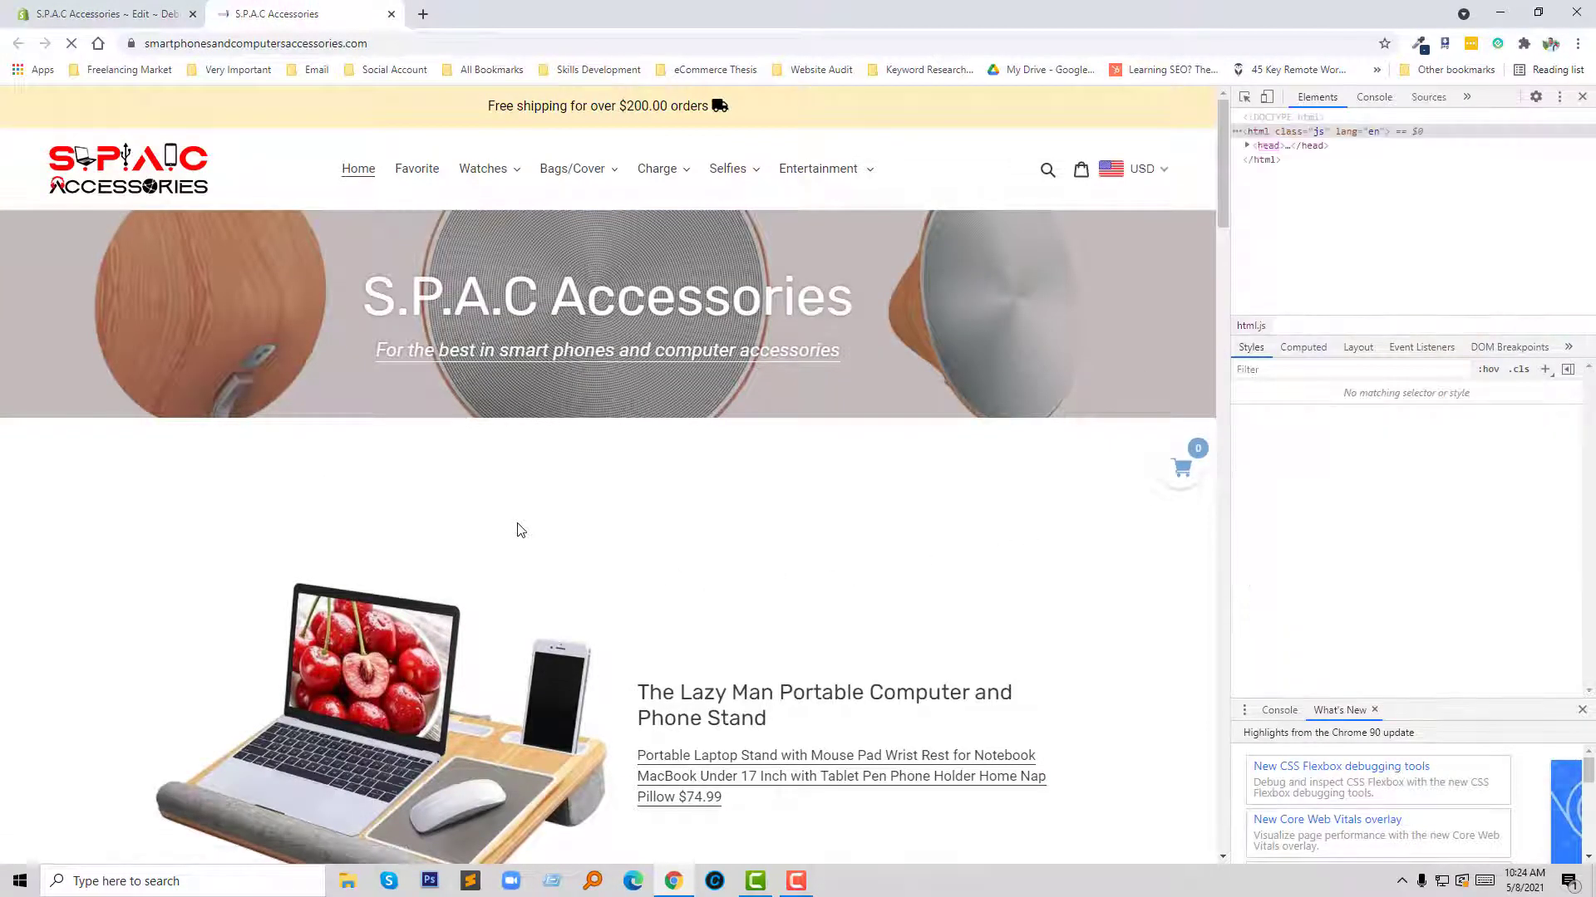